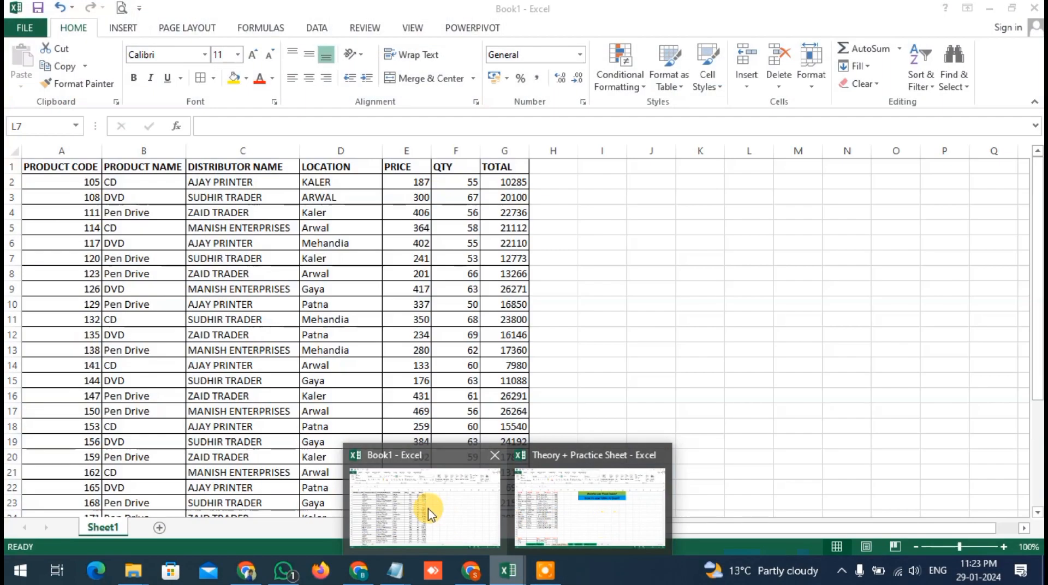
# - Try the text PIVOT USE in cell J3 of the Book1 workbook, leave the cell empty and slightly widen column J
pyautogui.click(423, 509)
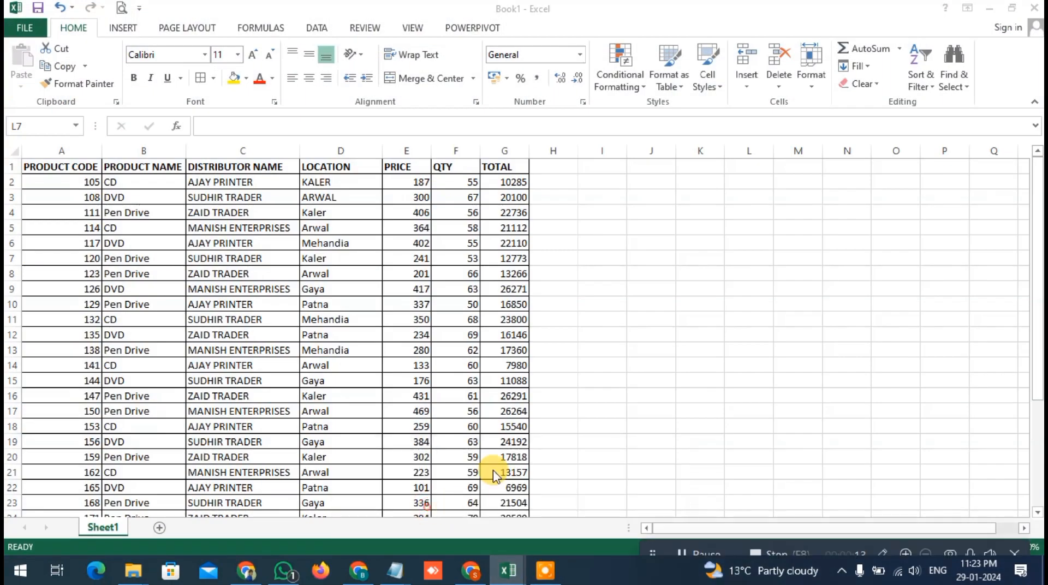
pyautogui.click(662, 194)
pyautogui.write('PIVOT USE')
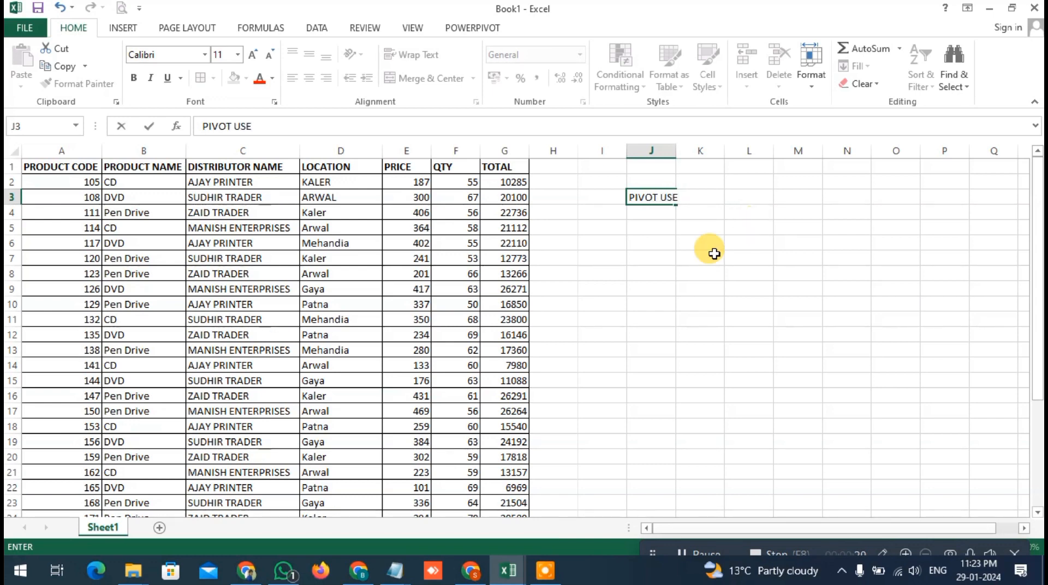
pyautogui.click(629, 250)
pyautogui.click(665, 197)
pyautogui.moveTo(672, 150); pyautogui.dragTo(694, 152)
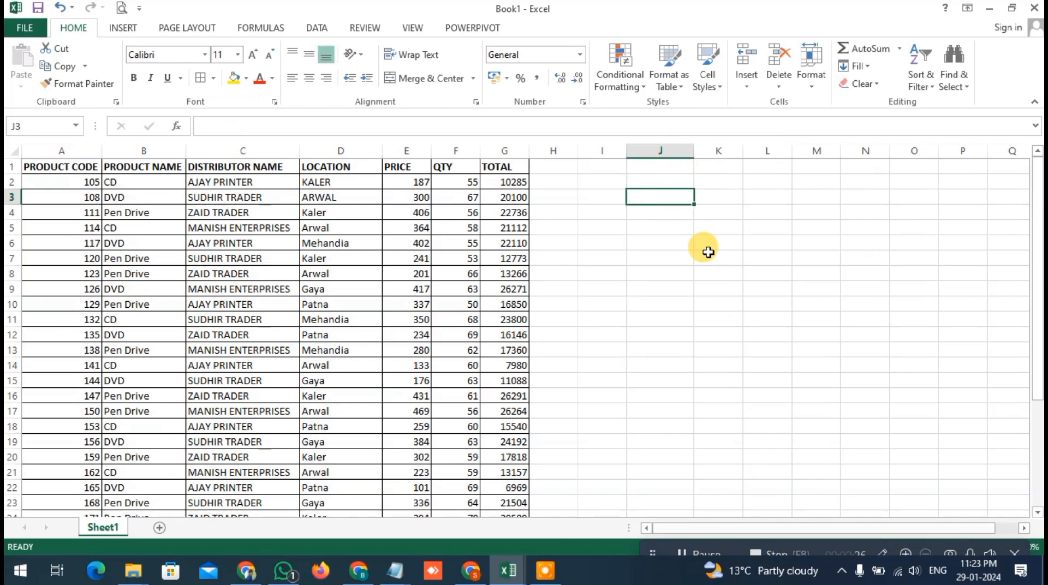
pyautogui.click(615, 315)
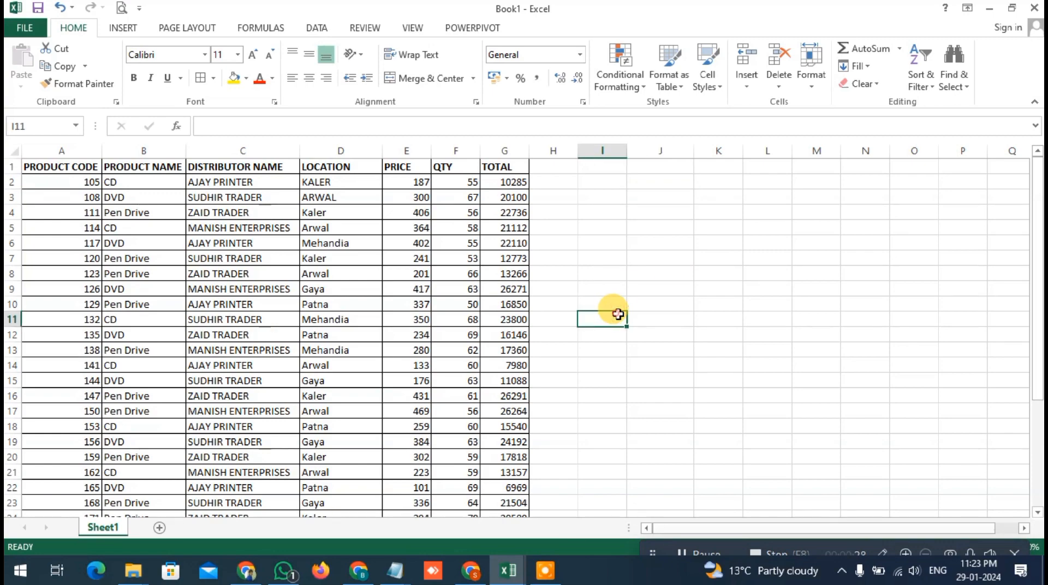
# - Examine the full extent of the product sales table by highlighting range A1:G27
pyautogui.scroll(-4, 626, 293)
pyautogui.scroll(4, 627, 293)
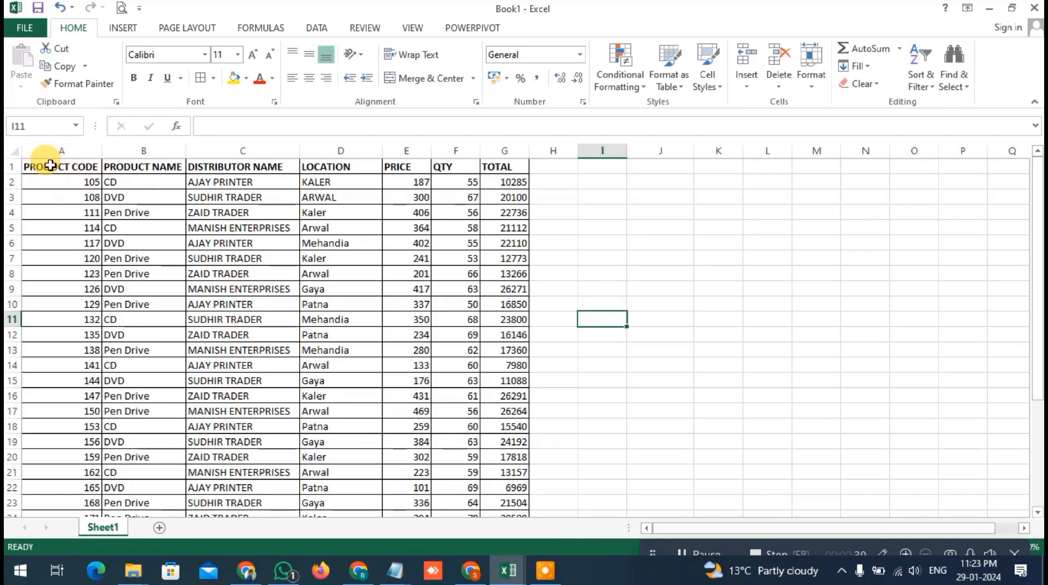
pyautogui.moveTo(51, 164); pyautogui.dragTo(503, 484)
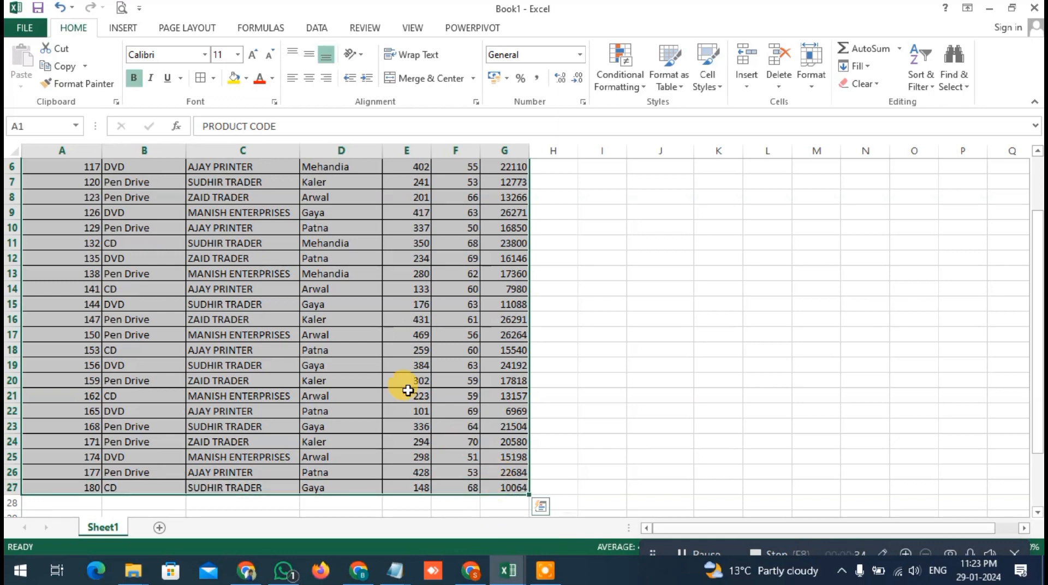
pyautogui.scroll(2, 410, 359)
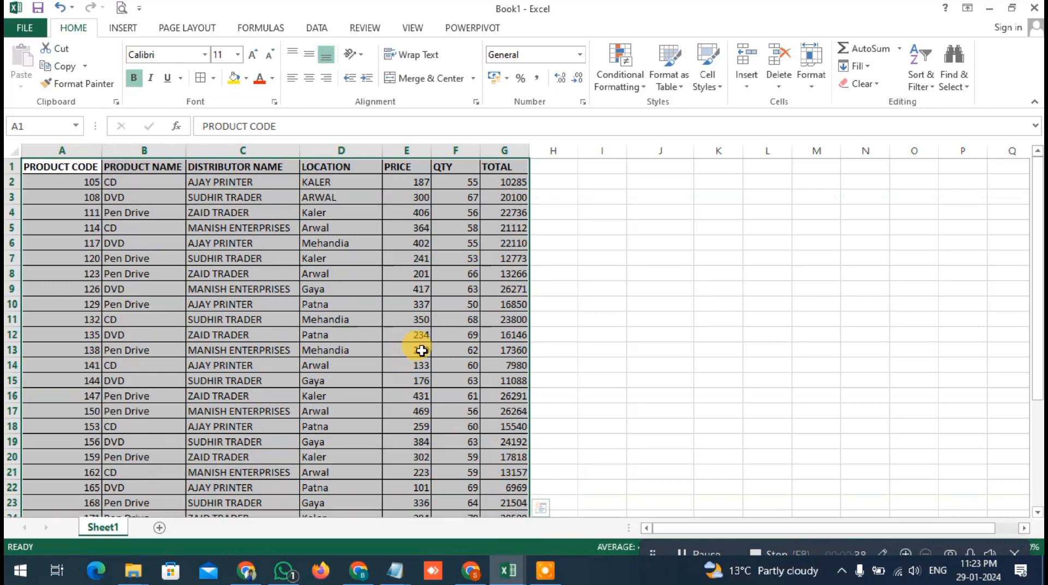
pyautogui.click(424, 346)
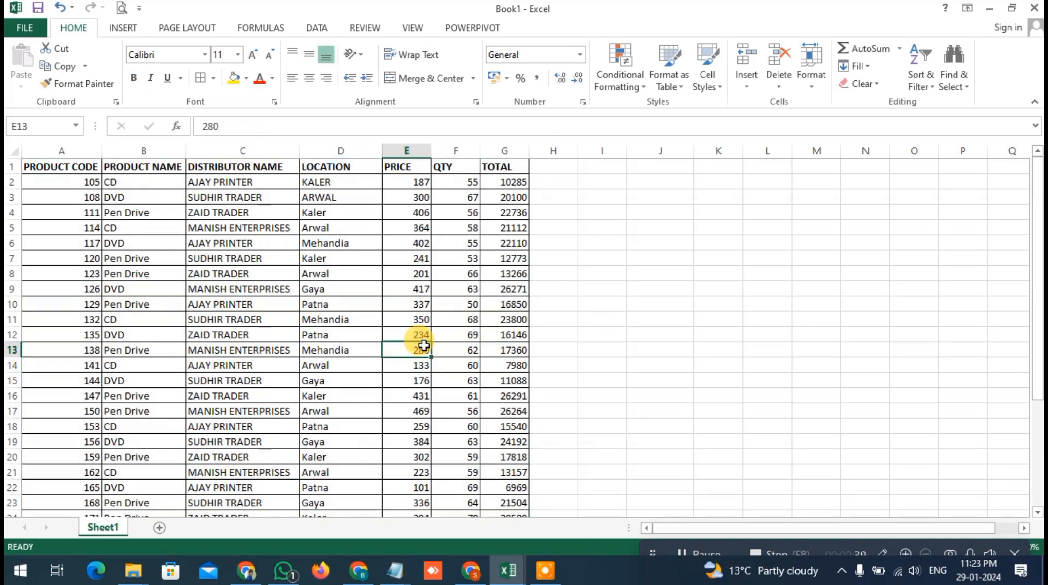
pyautogui.click(223, 232)
pyautogui.moveTo(84, 166); pyautogui.dragTo(503, 498)
pyautogui.scroll(2, 420, 398)
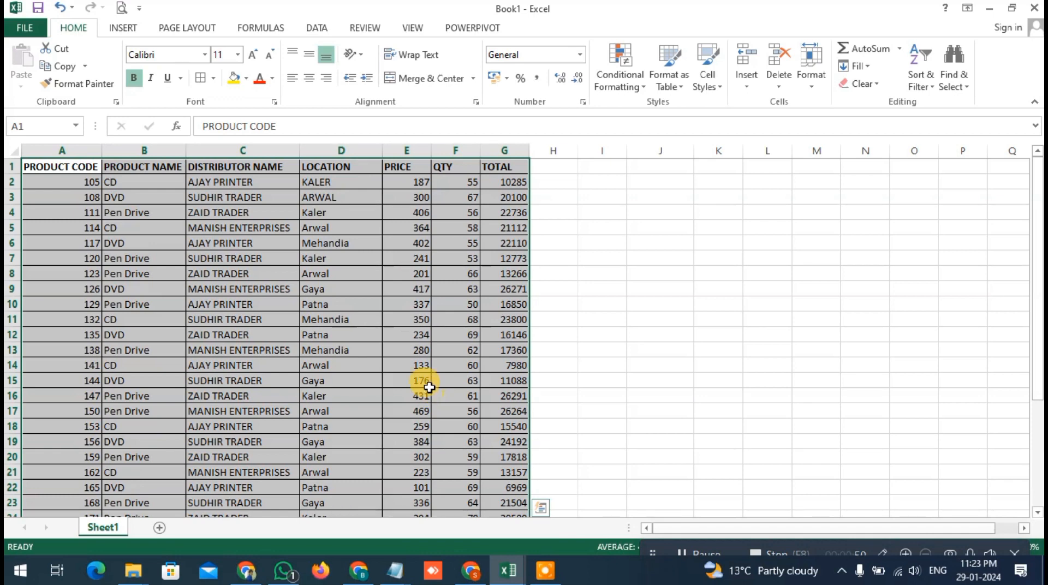
pyautogui.click(376, 264)
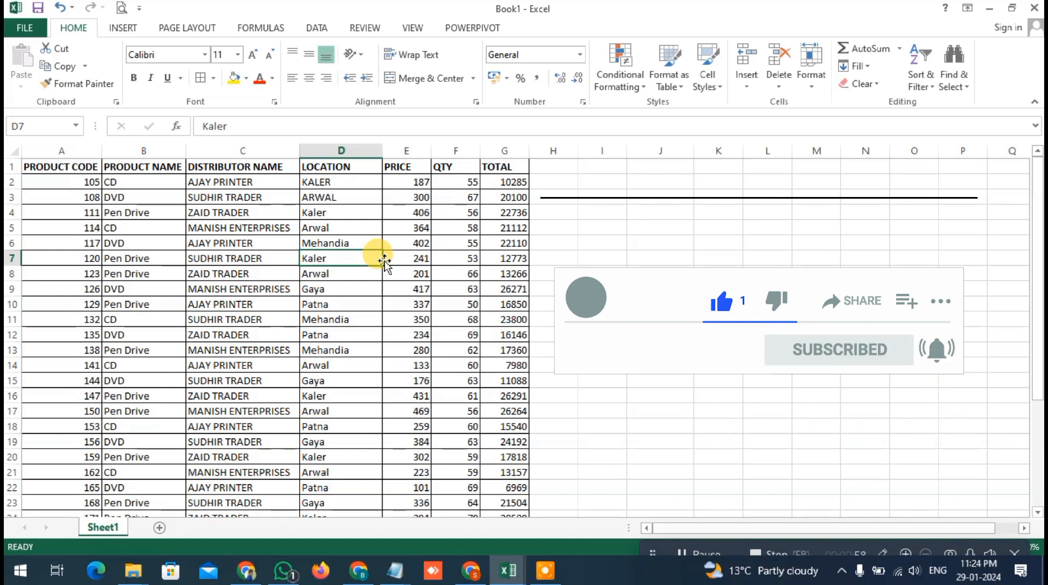
# - Examine the row 1 column headings from PRODUCT CODE to TOTAL and the records beneath them
pyautogui.click(241, 197)
pyautogui.click(82, 166)
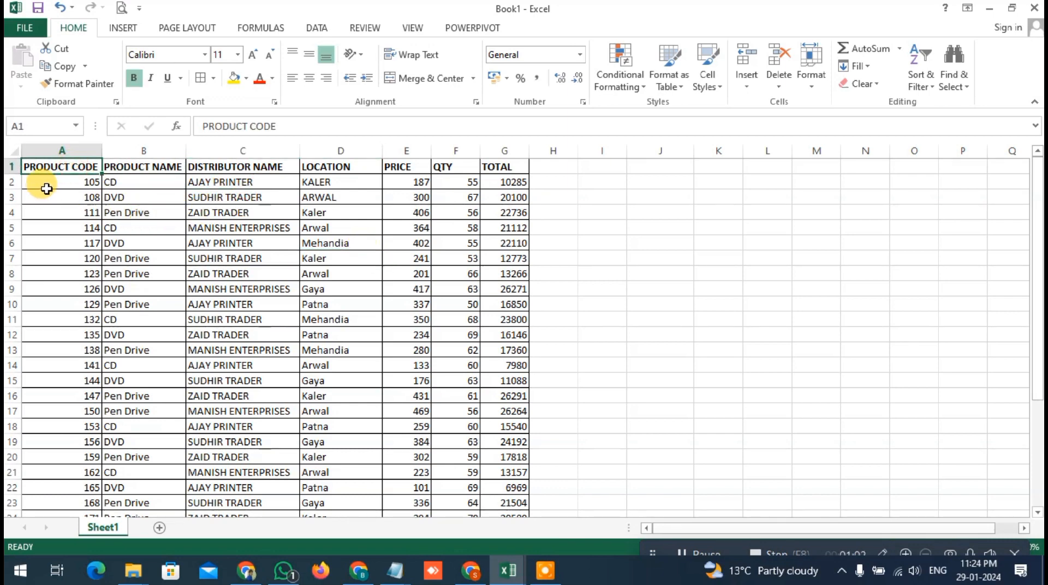
pyautogui.click(81, 239)
pyautogui.click(82, 166)
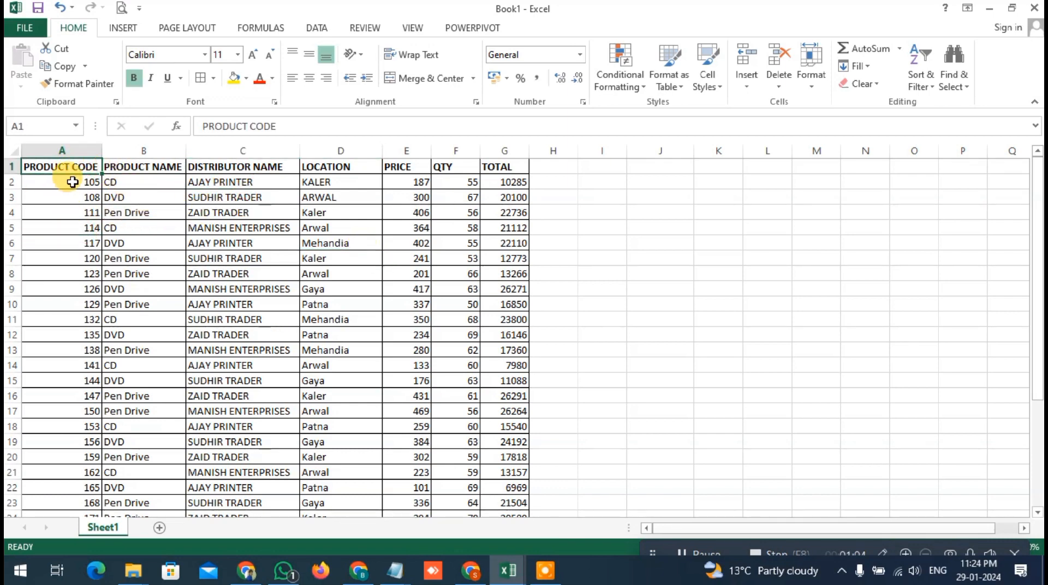
pyautogui.click(143, 166)
pyautogui.click(213, 166)
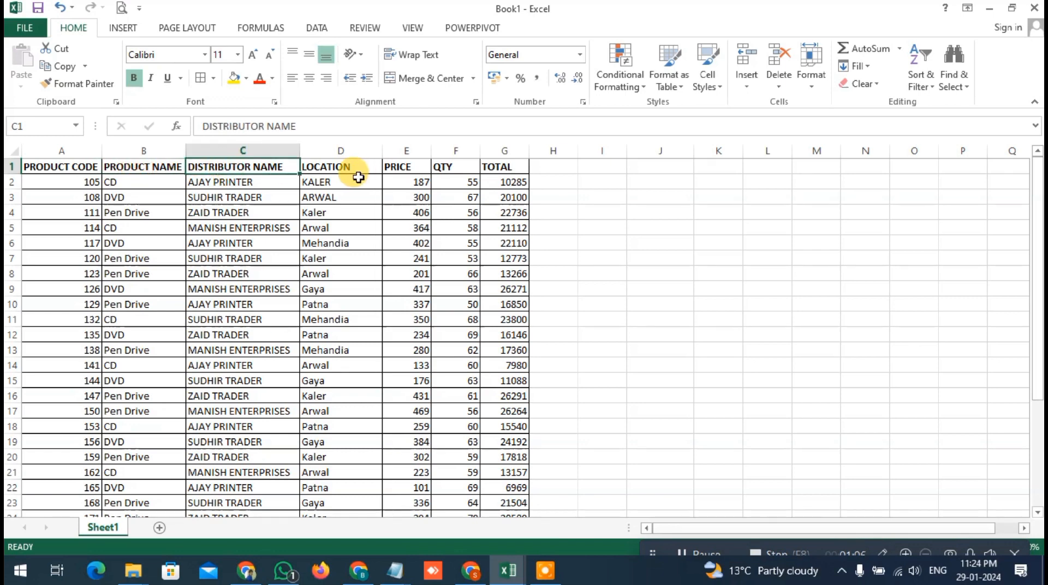
pyautogui.click(339, 167)
pyautogui.click(398, 167)
pyautogui.click(446, 166)
pyautogui.click(508, 168)
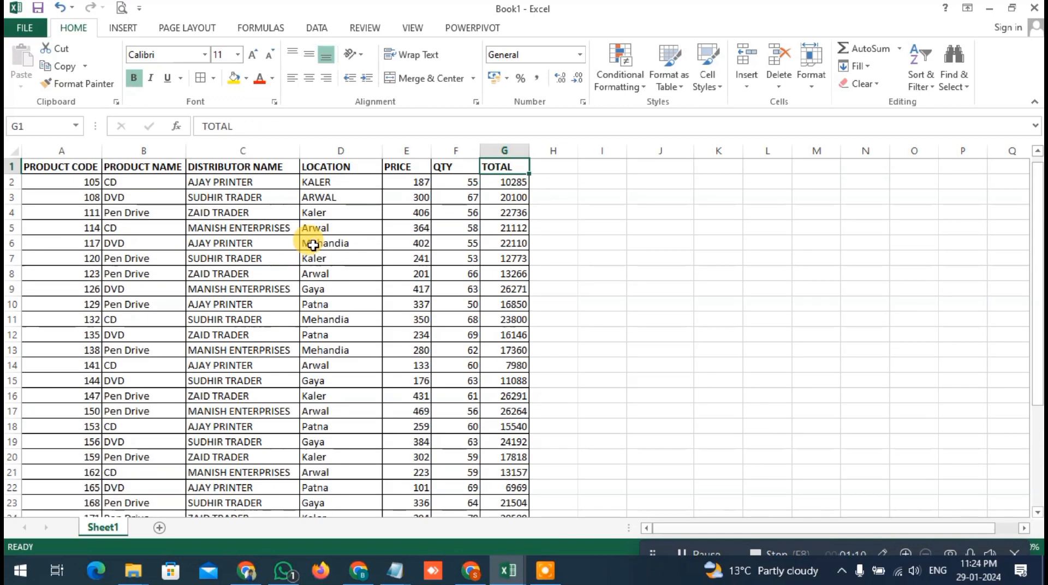
pyautogui.scroll(-3, 269, 301)
pyautogui.scroll(3, 269, 301)
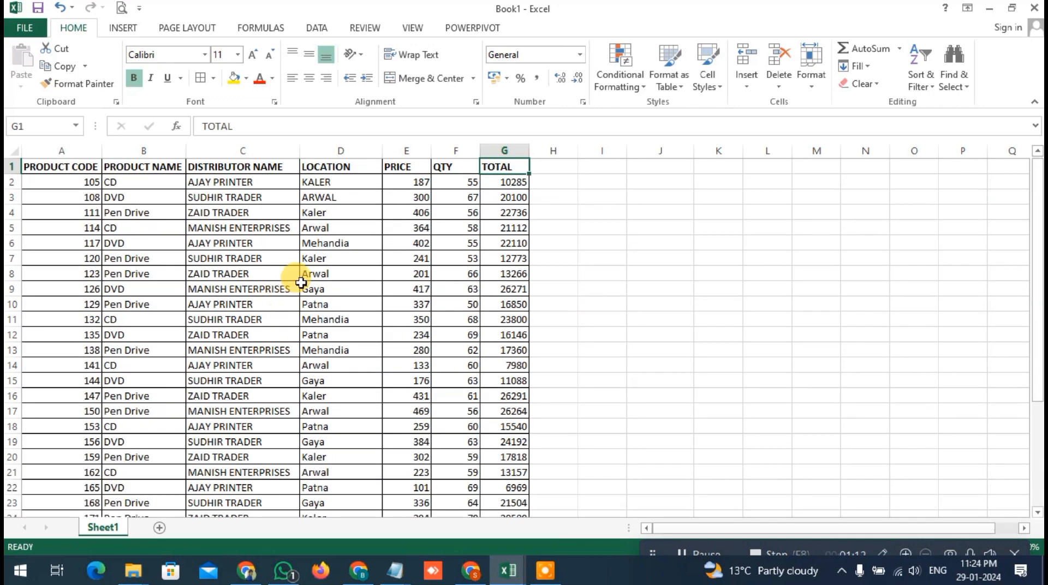
# - Review the LOCATION, DISTRIBUTOR NAME, PRODUCT NAME and PRODUCT CODE fields again, along with the table's records down to the last row
pyautogui.click(328, 169)
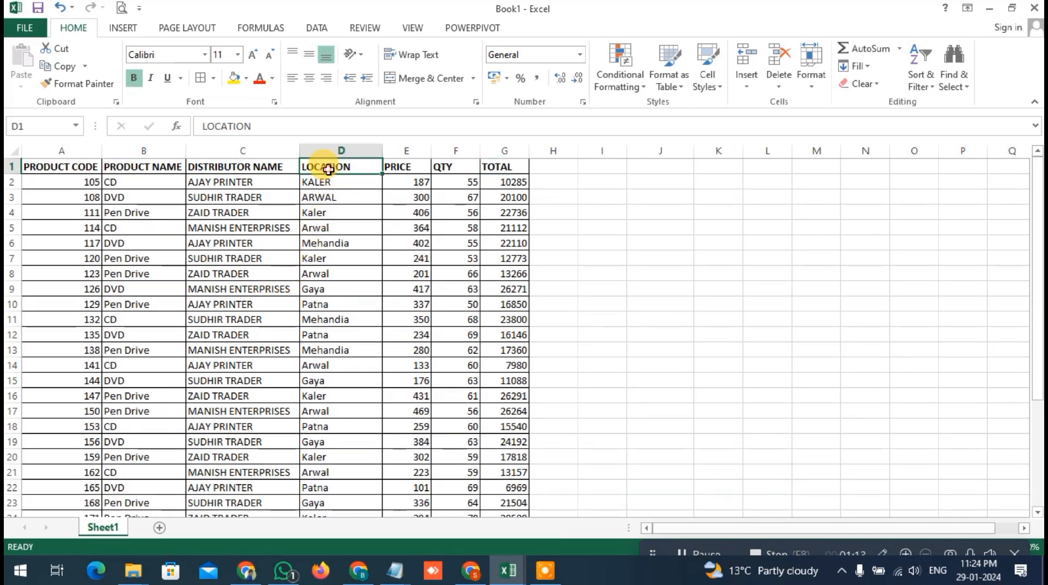
pyautogui.click(242, 172)
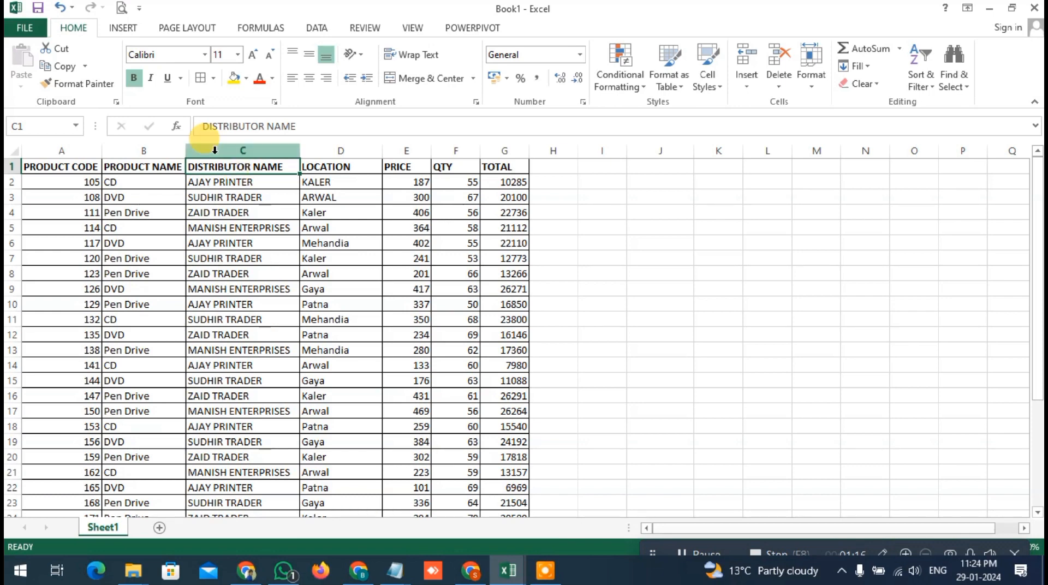
pyautogui.click(143, 167)
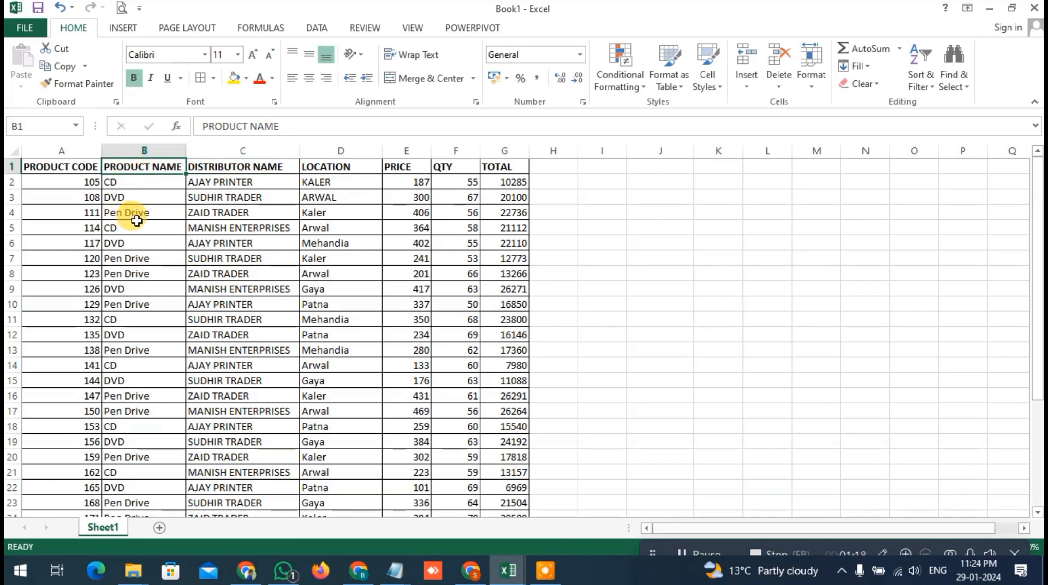
pyautogui.click(65, 167)
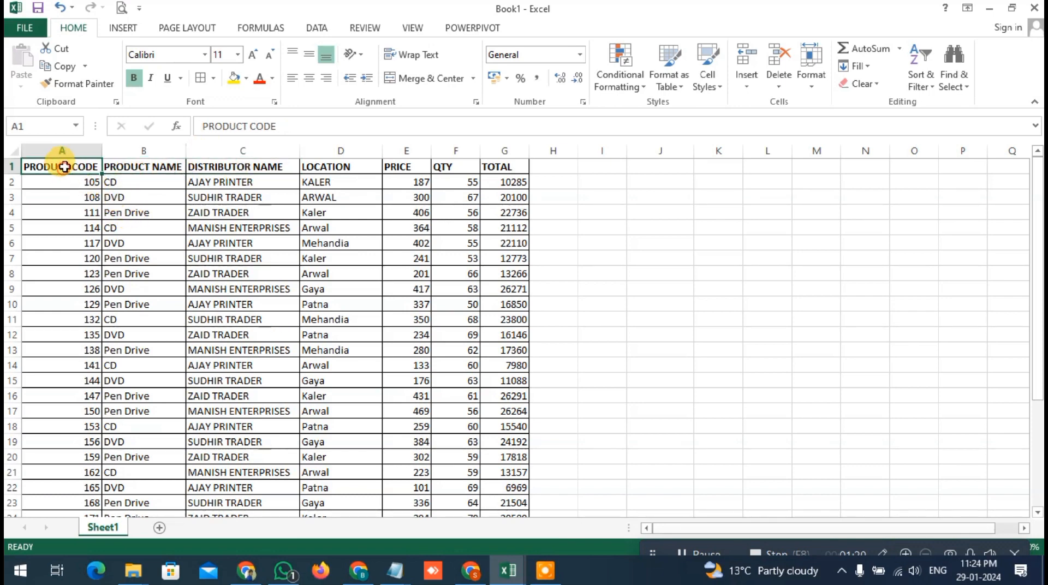
pyautogui.click(139, 166)
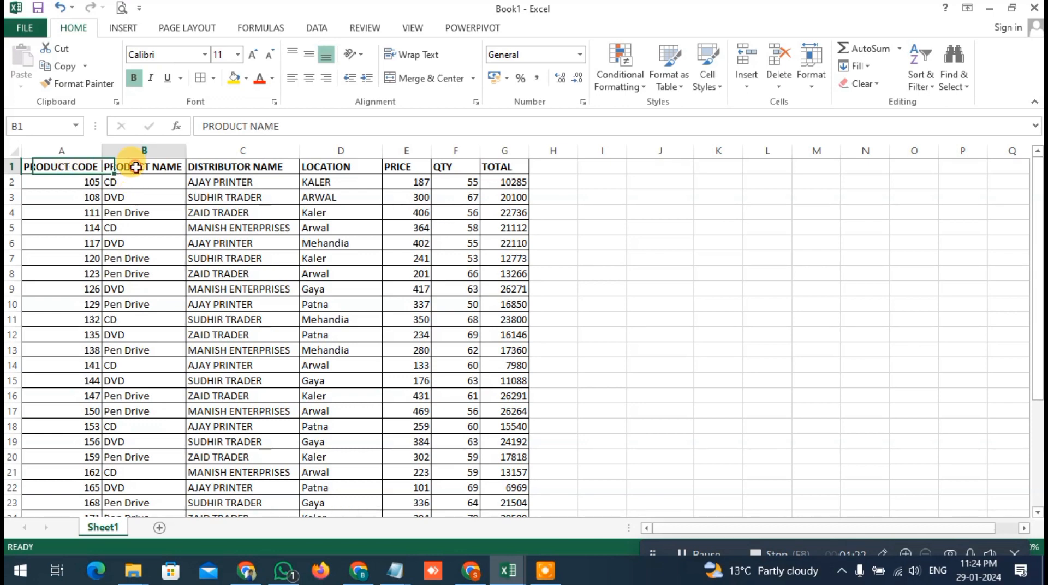
pyautogui.click(224, 167)
pyautogui.click(312, 166)
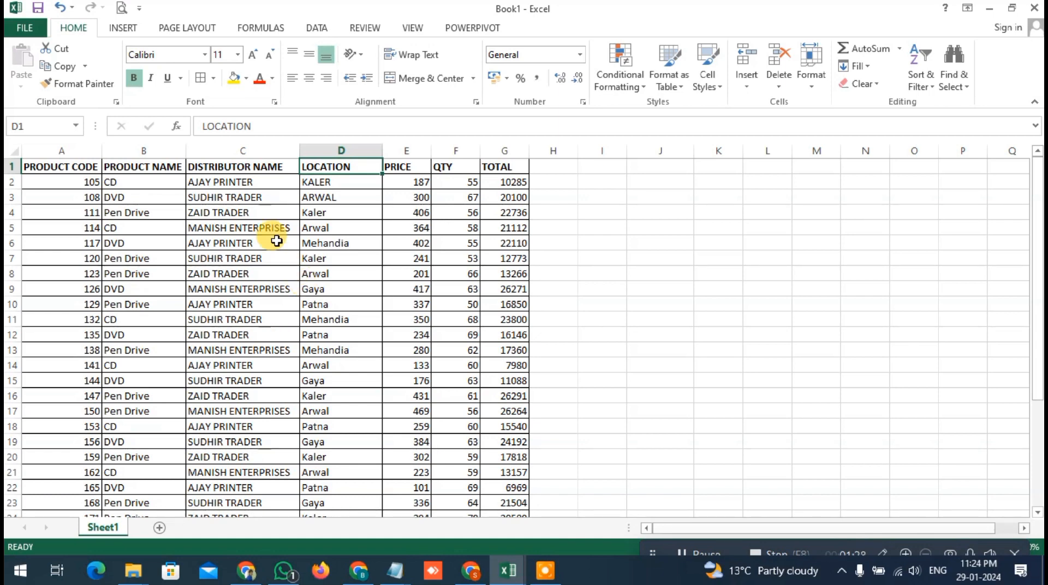
pyautogui.click(240, 177)
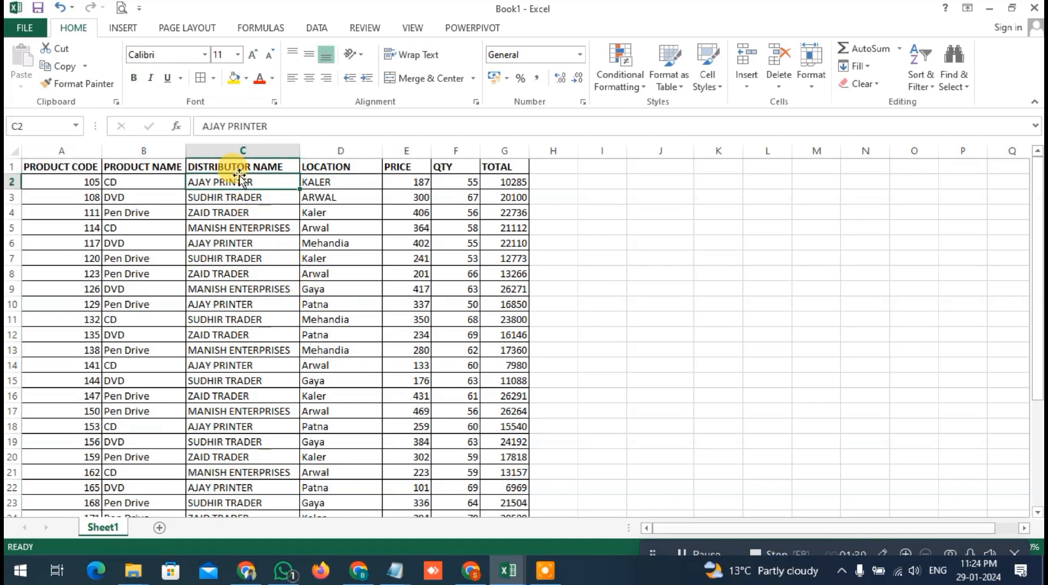
pyautogui.click(130, 168)
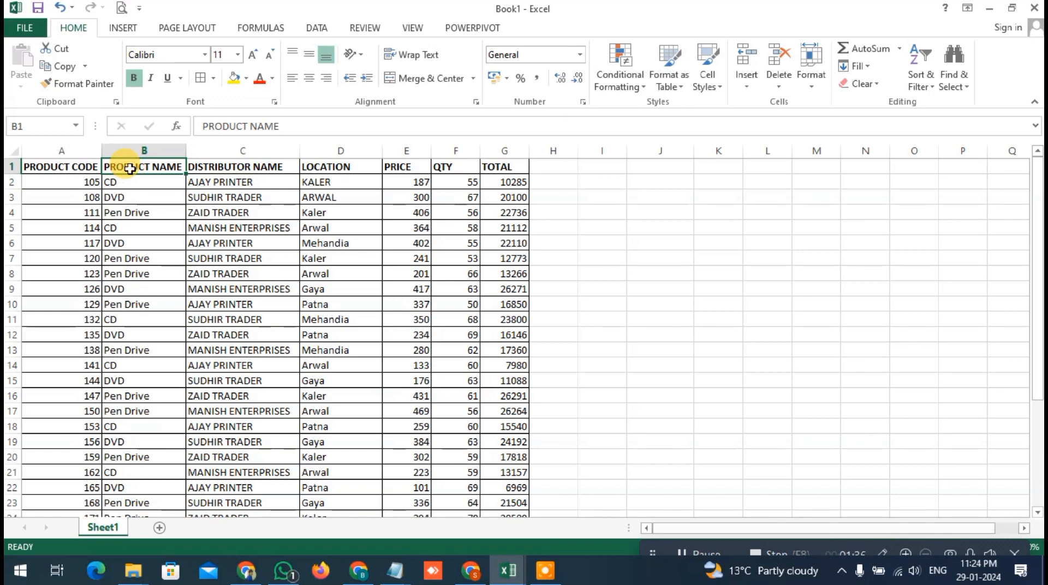
pyautogui.click(446, 228)
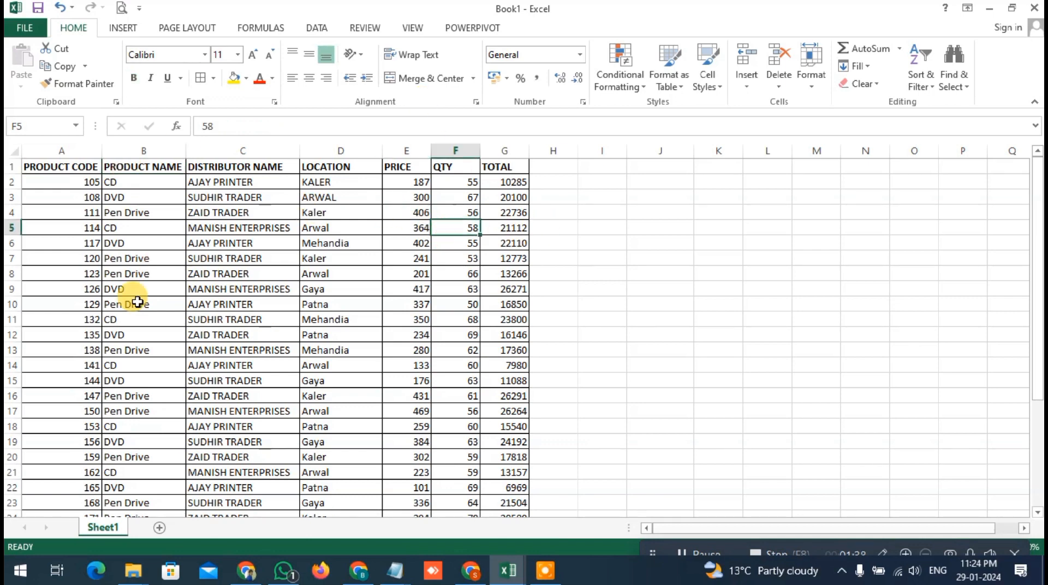
pyautogui.click(224, 273)
pyautogui.scroll(-3, 222, 268)
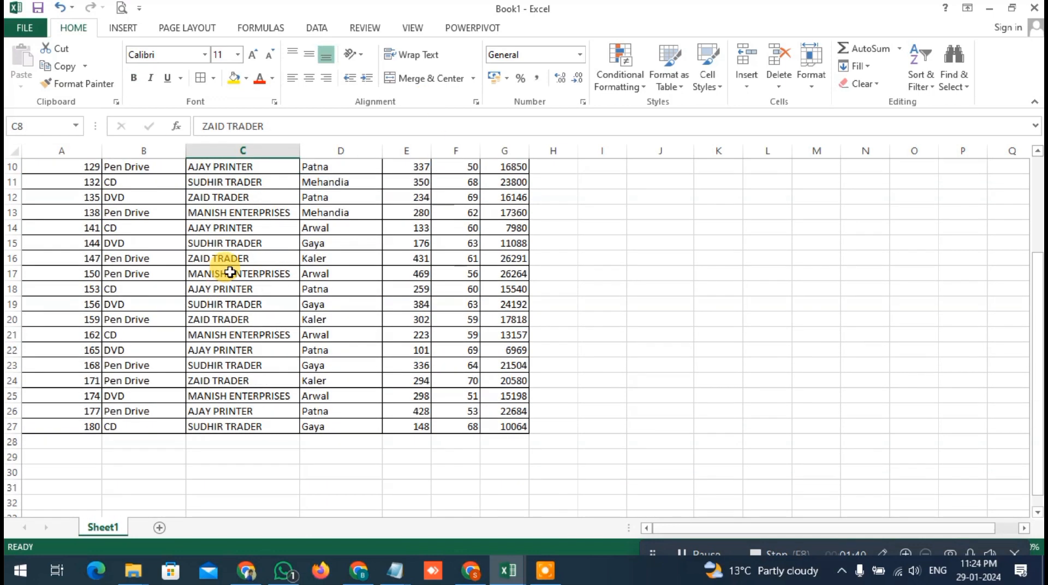
pyautogui.scroll(3, 227, 269)
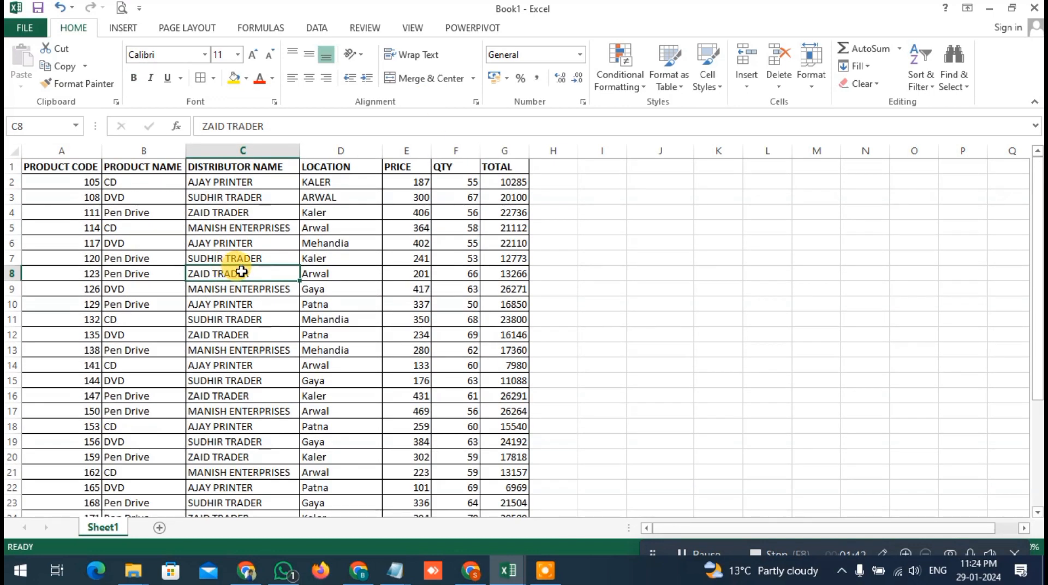
# - Select the entire product sales table, headings included, as the source data
pyautogui.hotkey('ctrl', 'a')
pyautogui.scroll(-5, 241, 273)
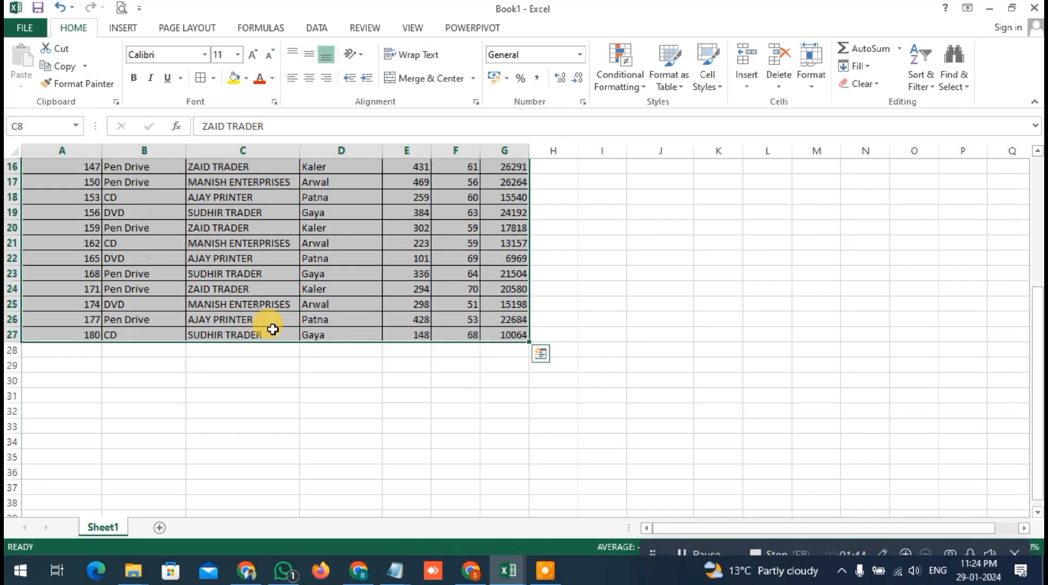
pyautogui.scroll(2, 271, 328)
pyautogui.click(275, 275)
pyautogui.hotkey('ctrl', 'a')
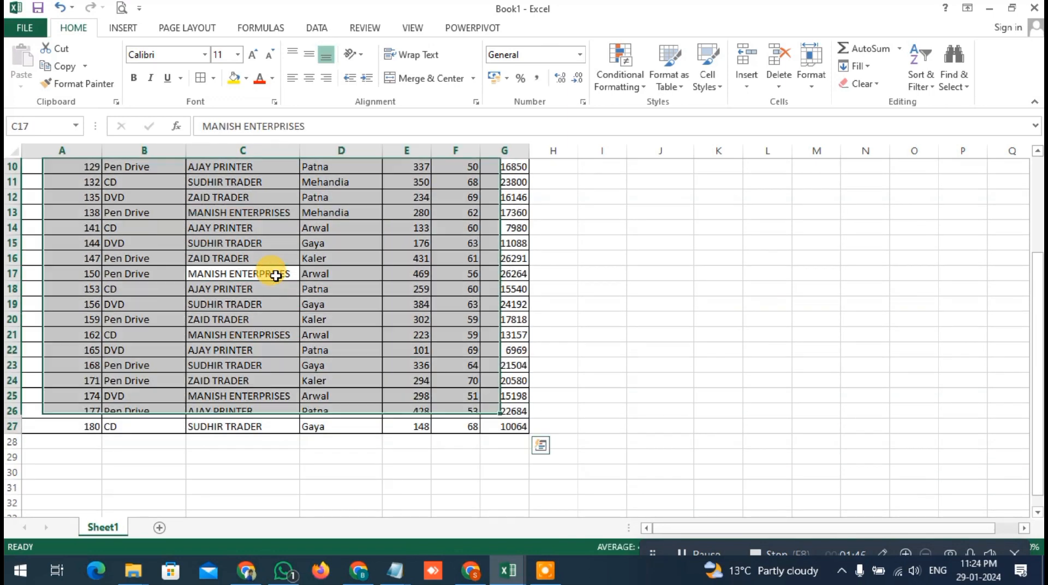
pyautogui.scroll(3, 327, 262)
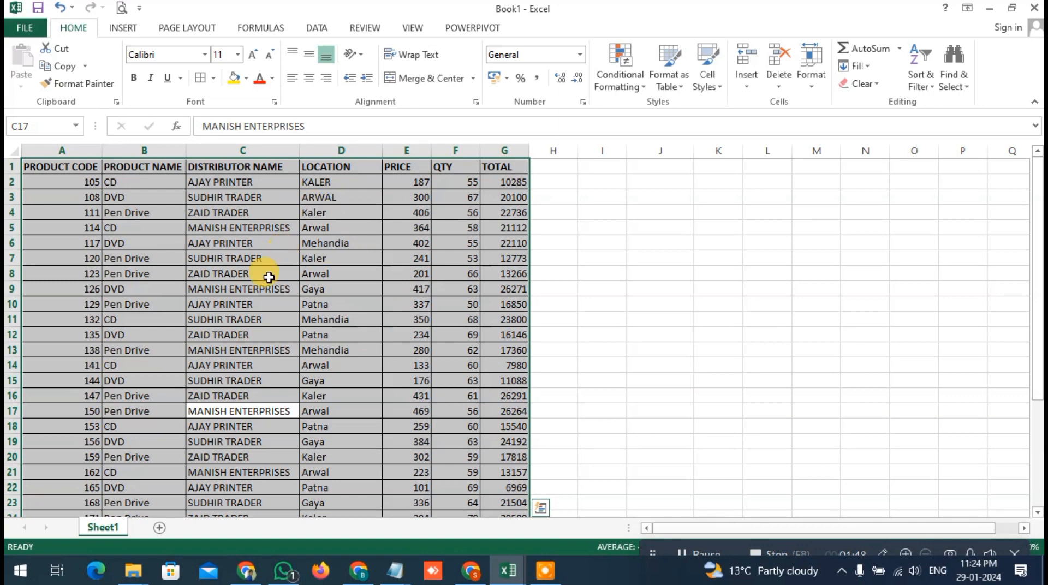
pyautogui.click(128, 30)
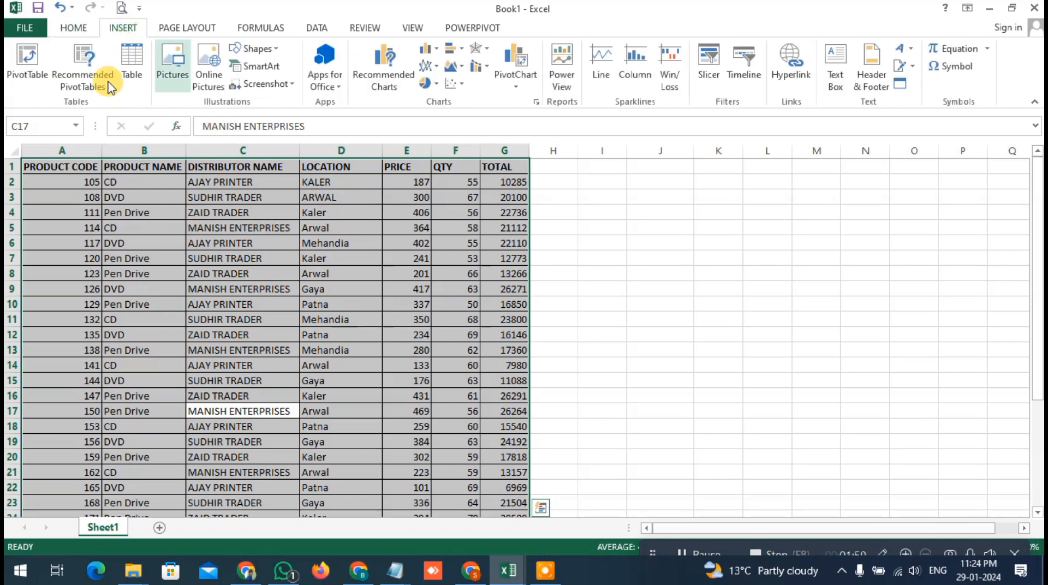
pyautogui.click(27, 65)
pyautogui.moveTo(591, 140); pyautogui.dragTo(732, 206)
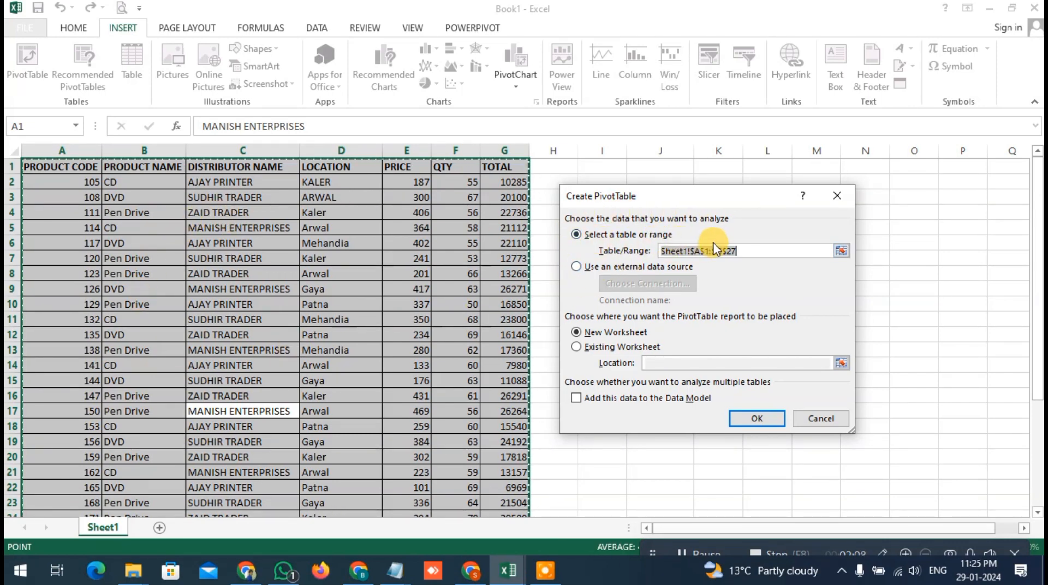
pyautogui.press('BackSpace')
pyautogui.moveTo(69, 173); pyautogui.dragTo(500, 472)
pyautogui.click(837, 196)
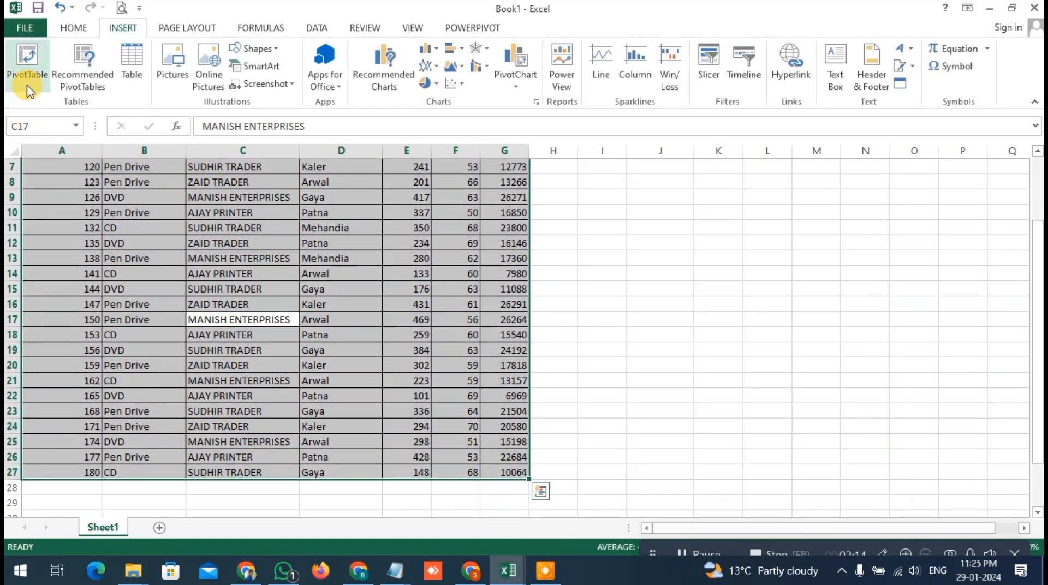
pyautogui.click(27, 65)
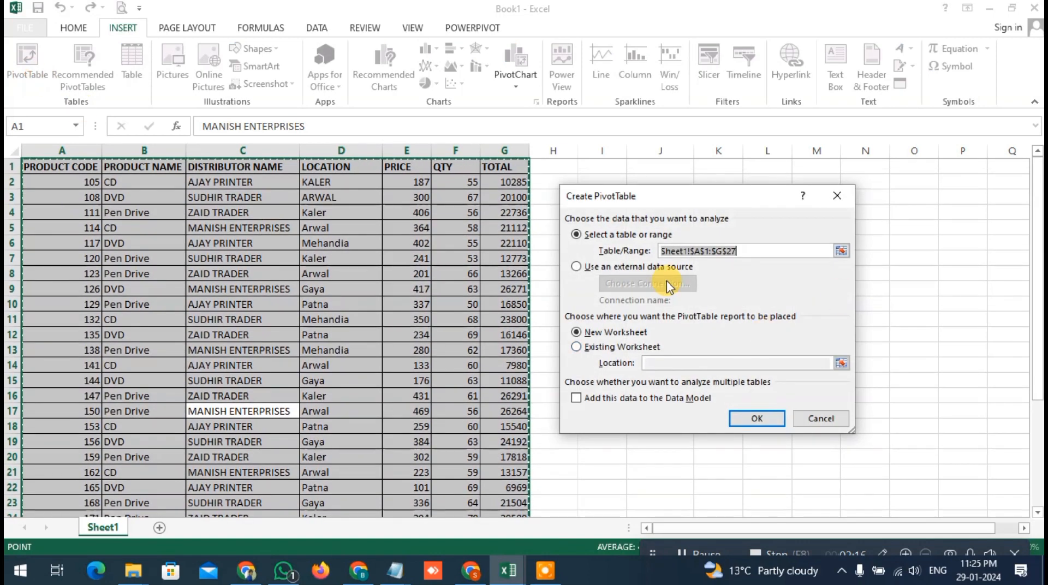
pyautogui.press('BackSpace')
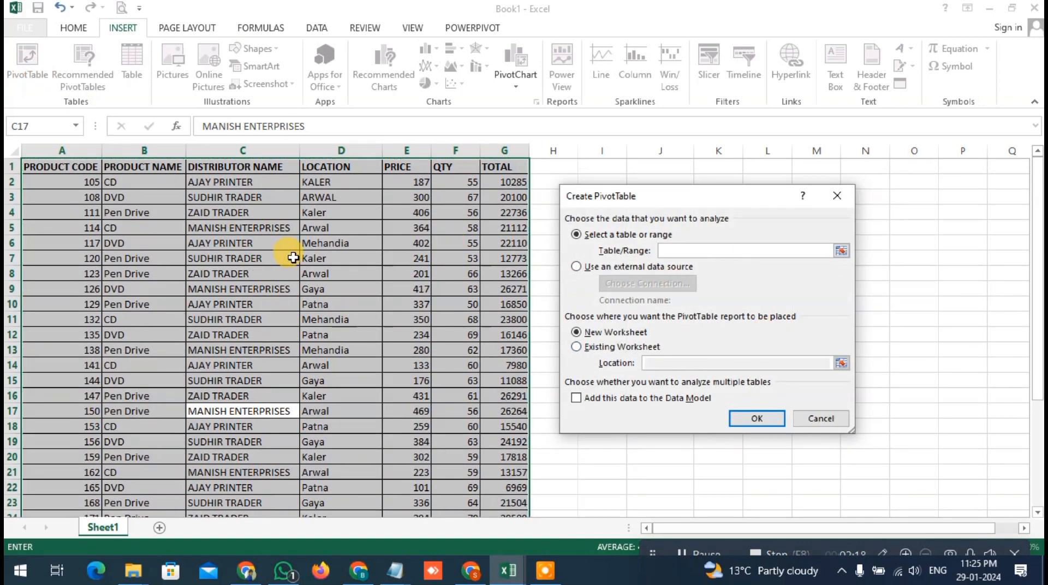
pyautogui.click(953, 208)
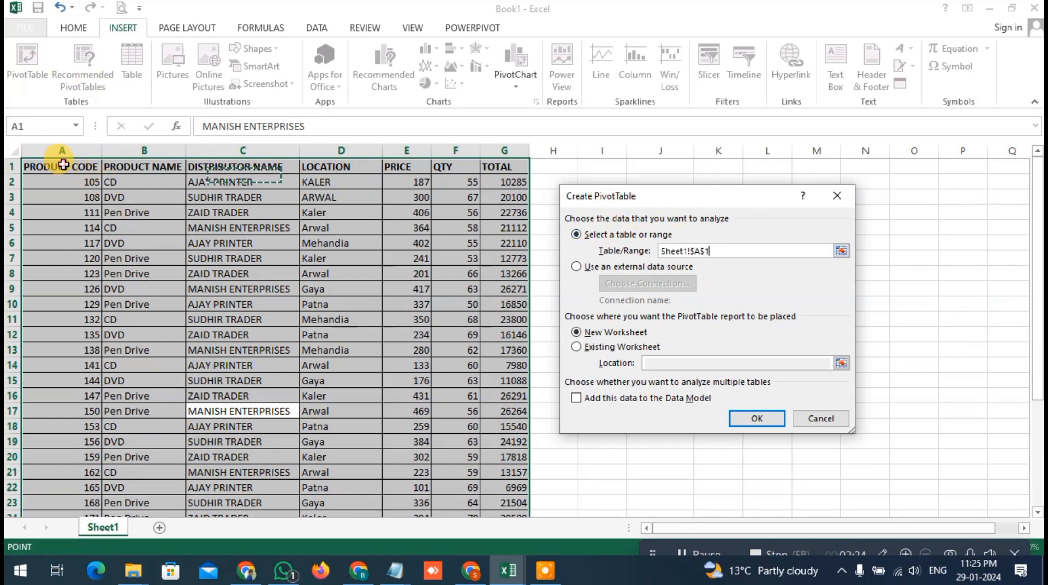
pyautogui.moveTo(64, 164); pyautogui.dragTo(508, 490)
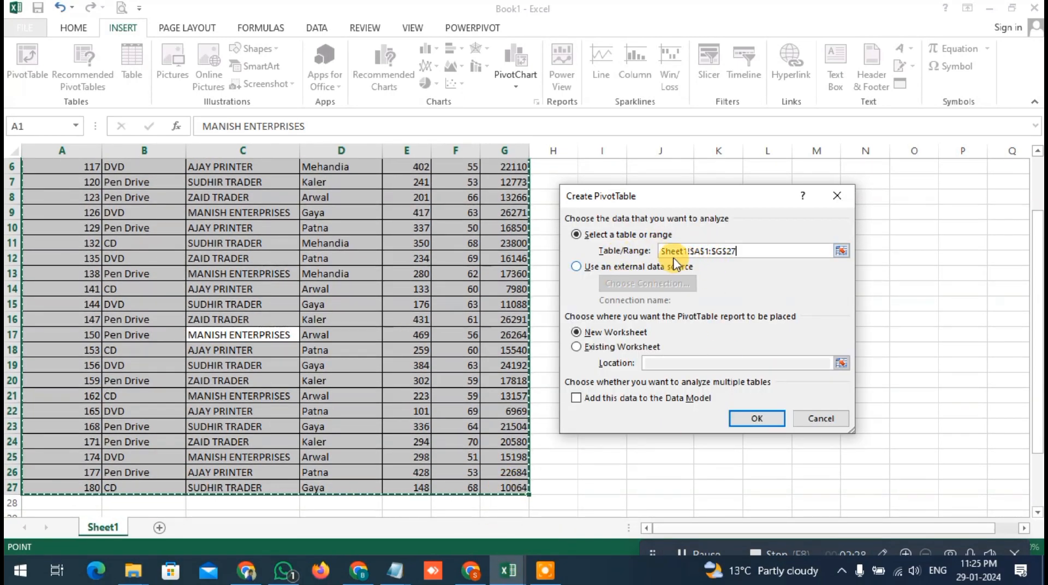
pyautogui.scroll(2, 393, 286)
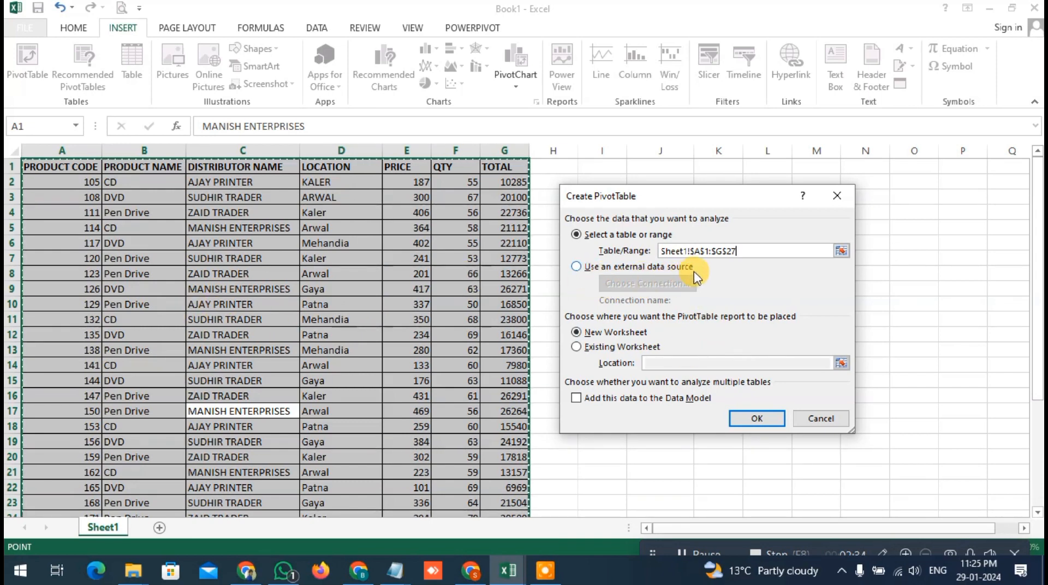
pyautogui.click(577, 266)
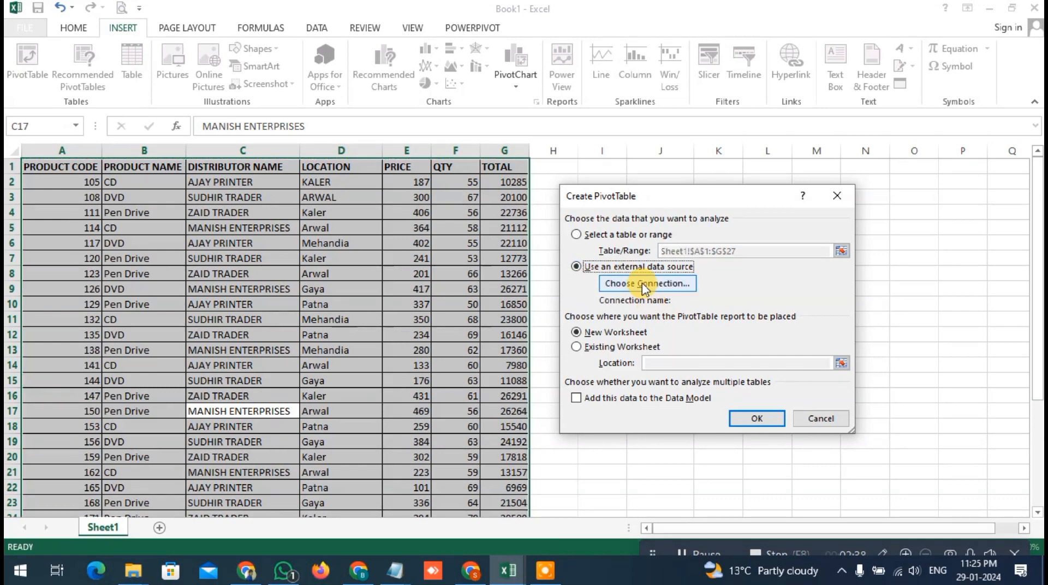
pyautogui.click(574, 235)
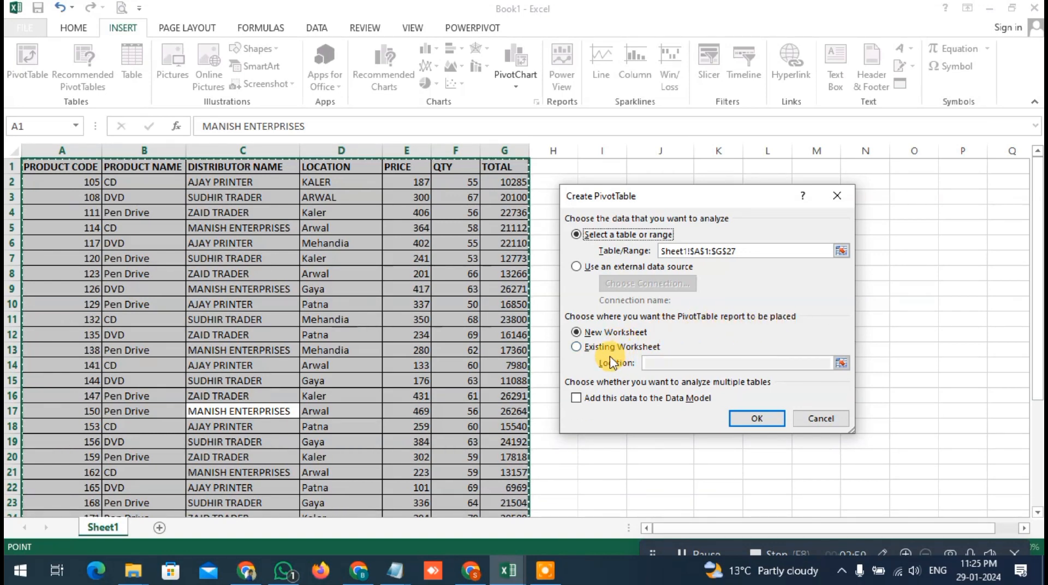
pyautogui.click(735, 208)
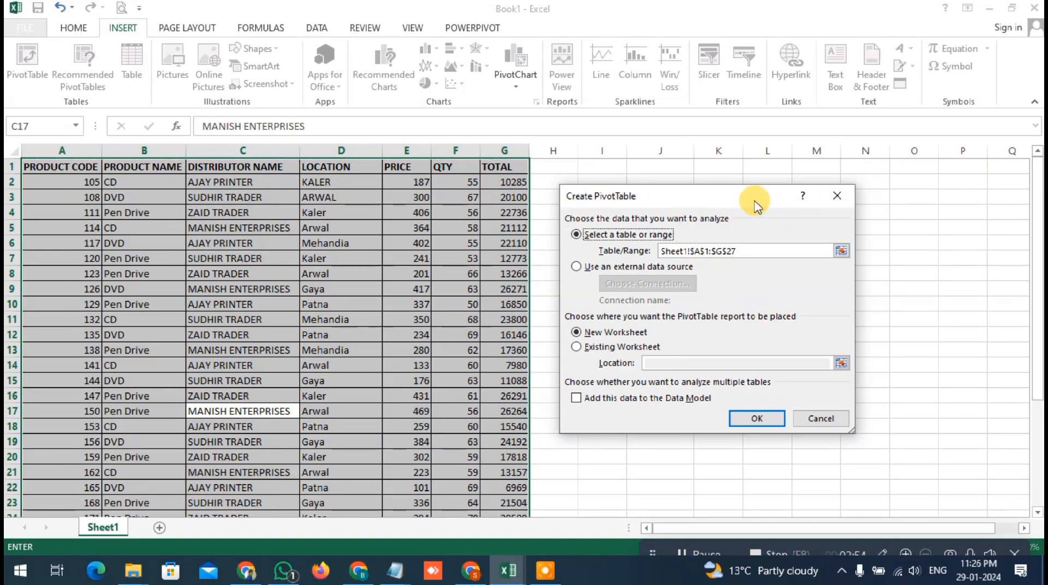
pyautogui.moveTo(760, 199); pyautogui.dragTo(647, 206)
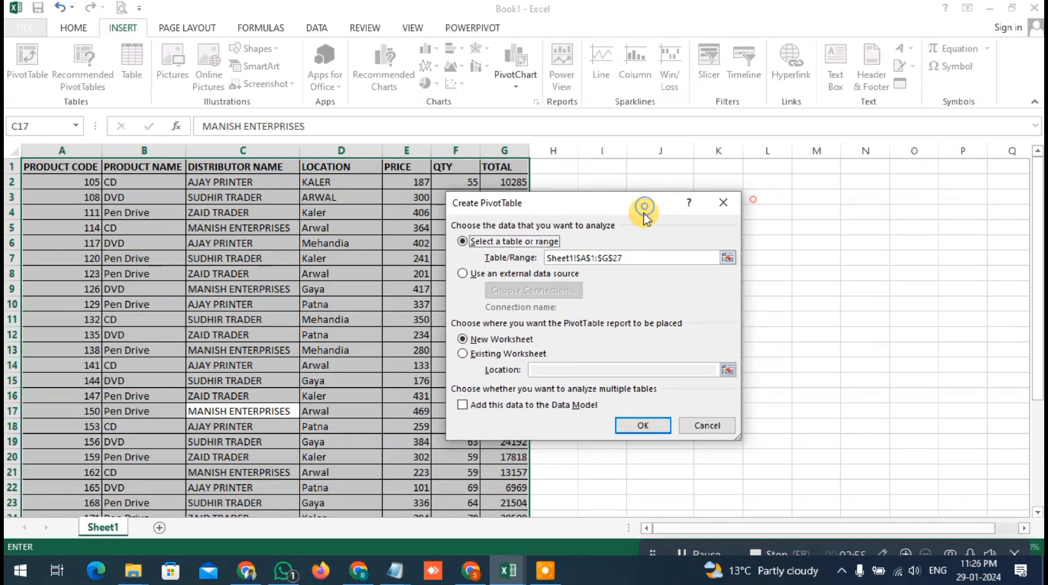
pyautogui.click(511, 354)
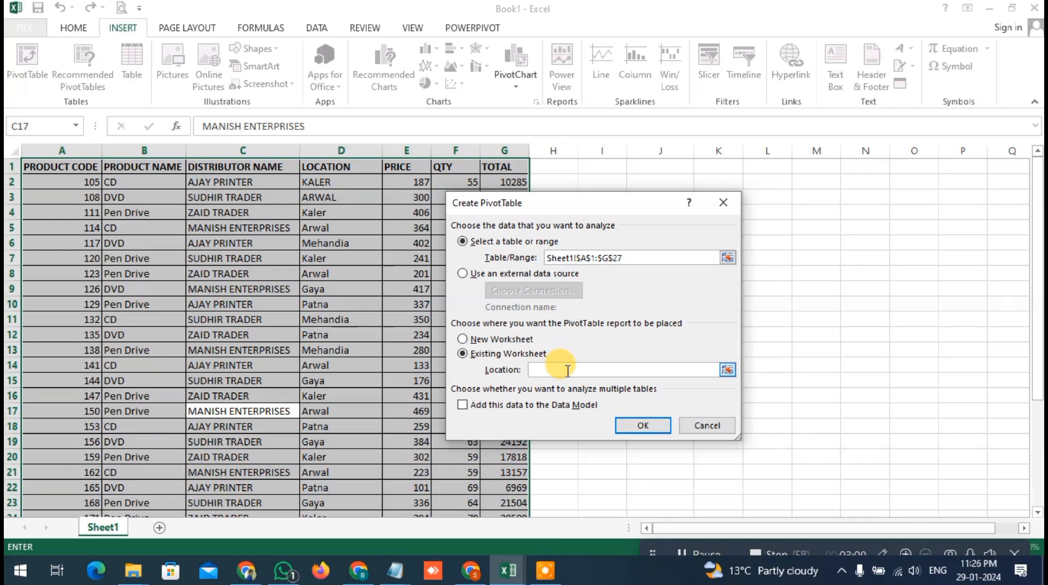
pyautogui.click(492, 339)
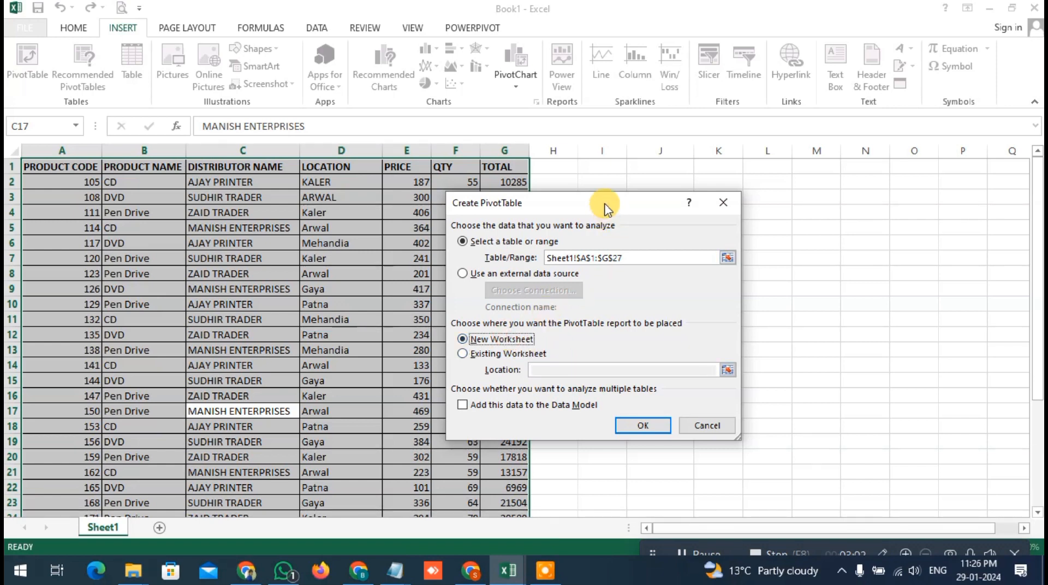
pyautogui.moveTo(605, 209); pyautogui.dragTo(752, 195)
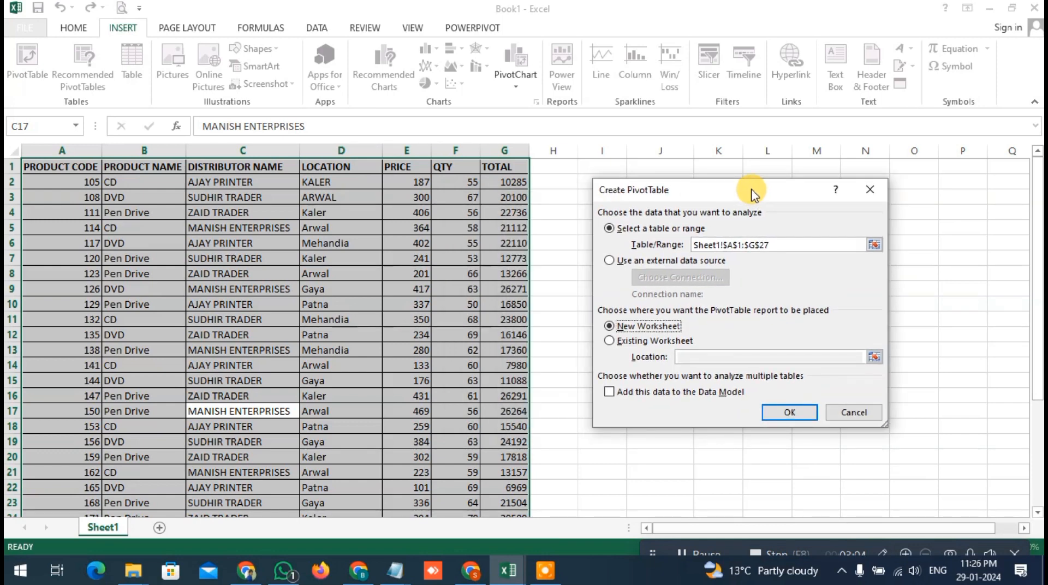
pyautogui.click(855, 413)
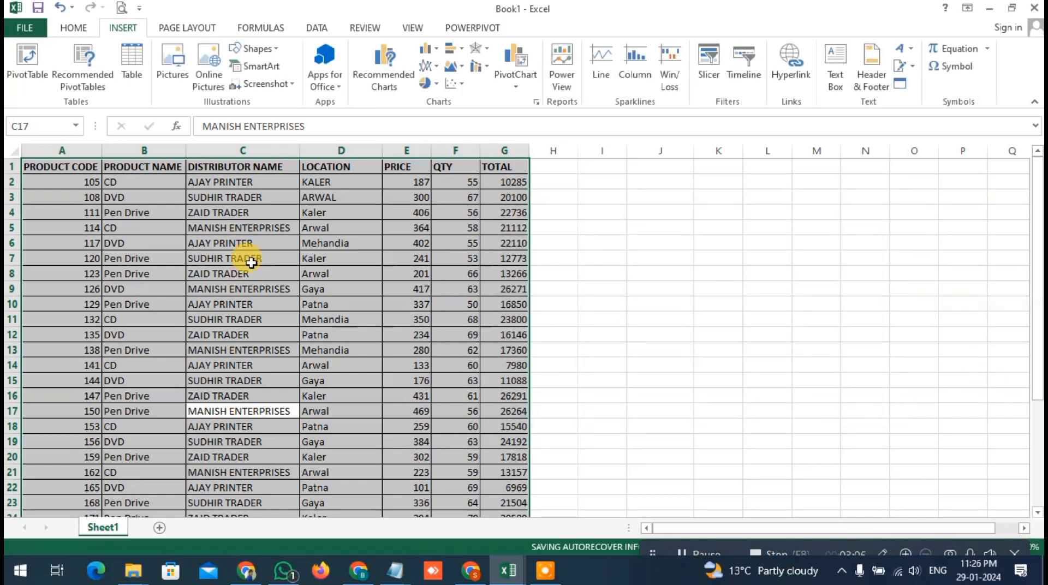
# - Create a PivotTable on a new worksheet from the product sales table in Sheet1, range A1:G27
pyautogui.moveTo(52, 164); pyautogui.dragTo(508, 483)
pyautogui.scroll(2, 419, 423)
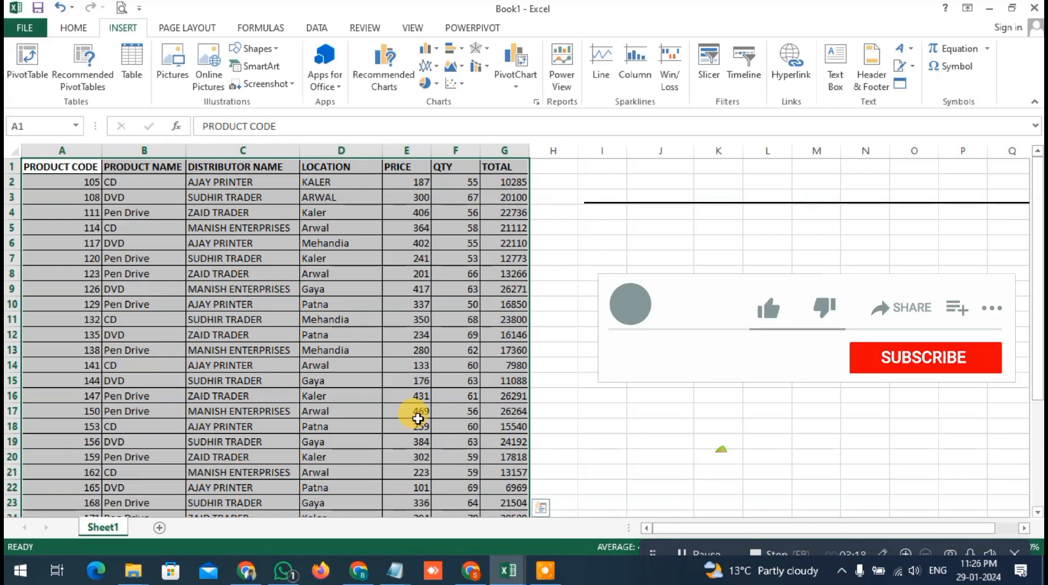
pyautogui.click(32, 60)
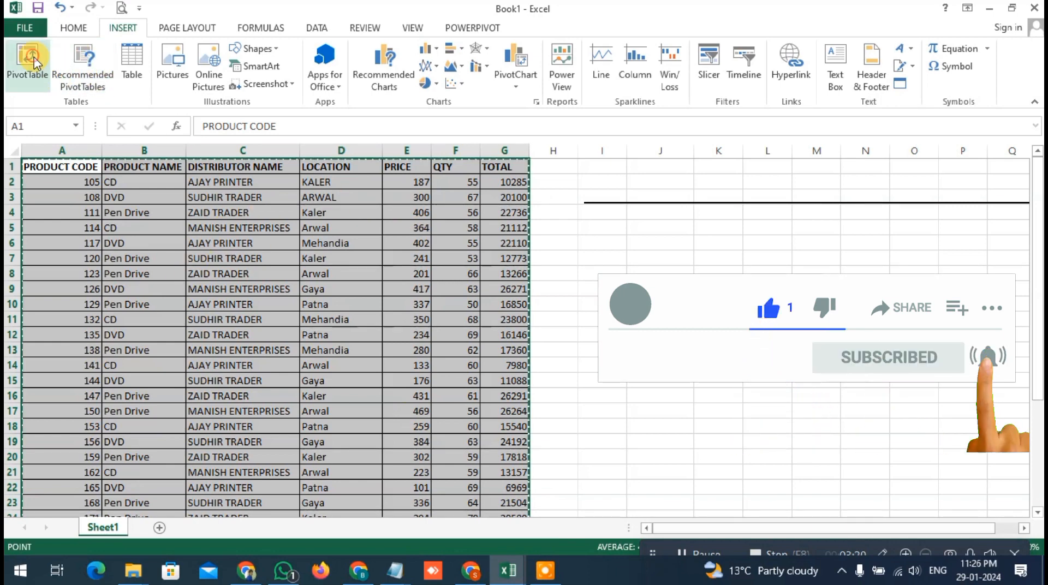
pyautogui.click(791, 413)
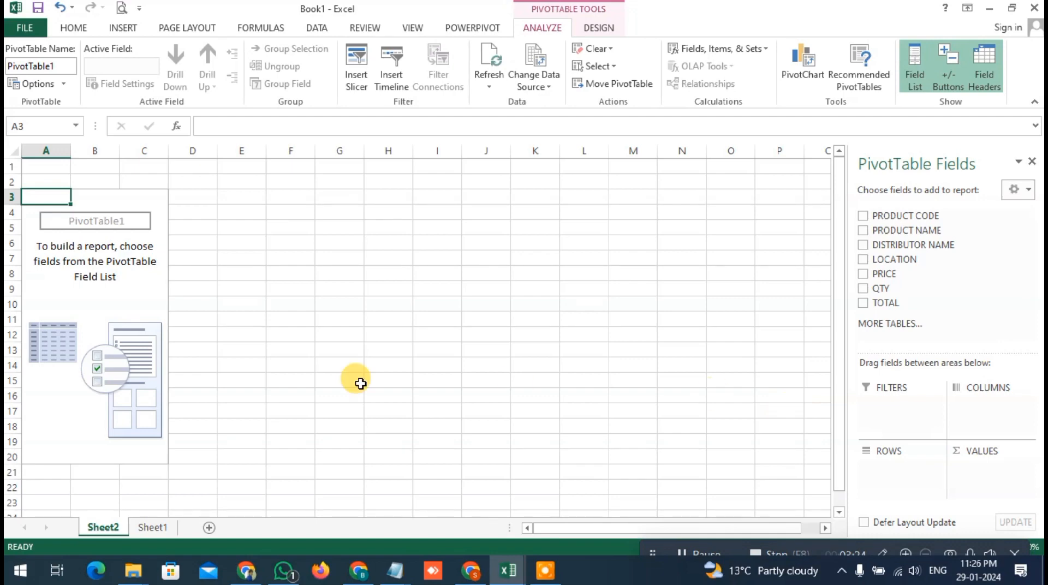
# - Compare the empty PivotTable sheet with Sheet1 and review the source table's PRODUCT NAME, LOCATION, PRICE and TOTAL columns
pyautogui.click(153, 528)
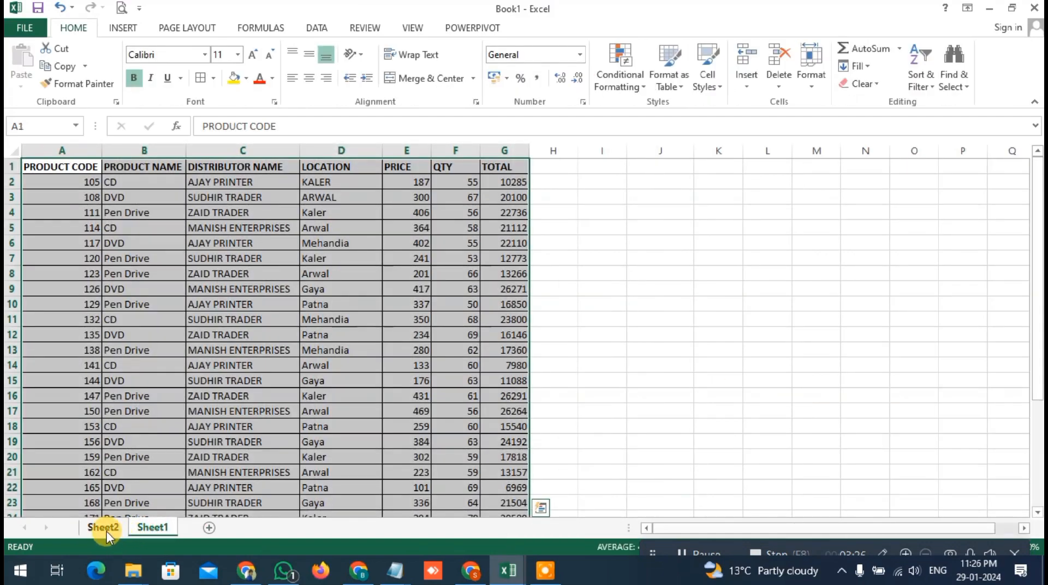
pyautogui.click(104, 527)
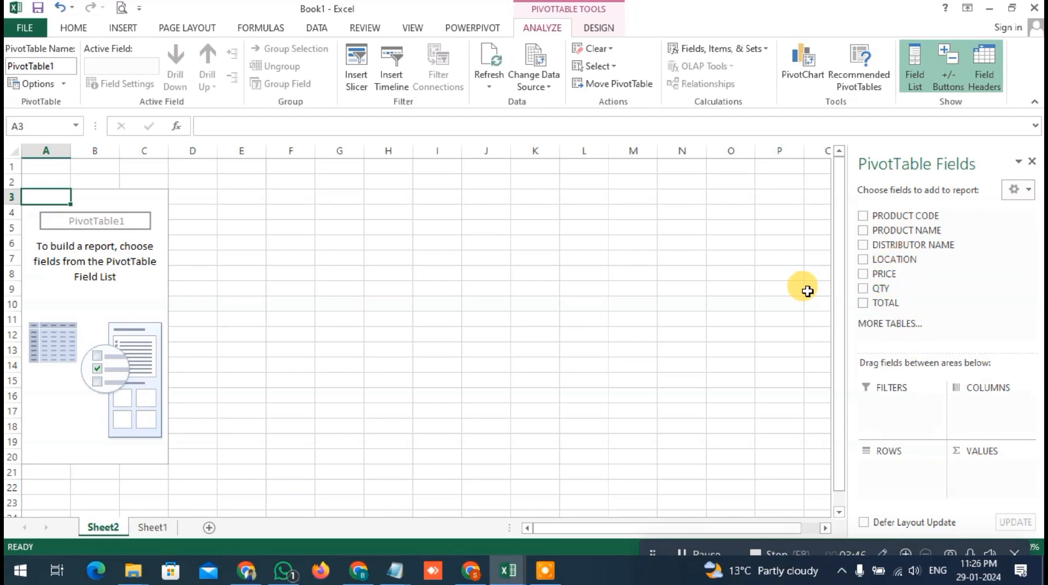
pyautogui.click(152, 527)
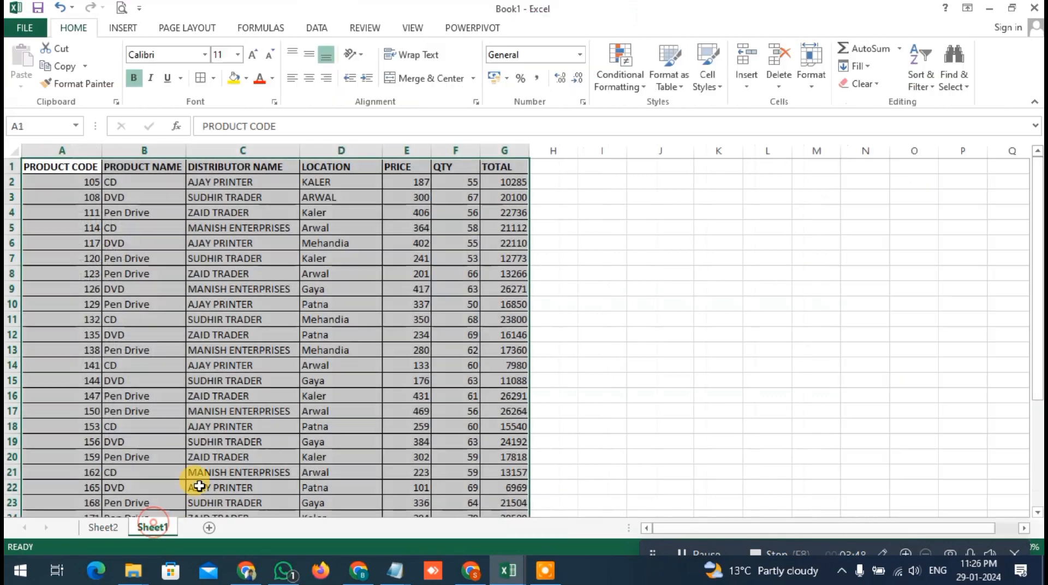
pyautogui.click(137, 167)
pyautogui.click(123, 184)
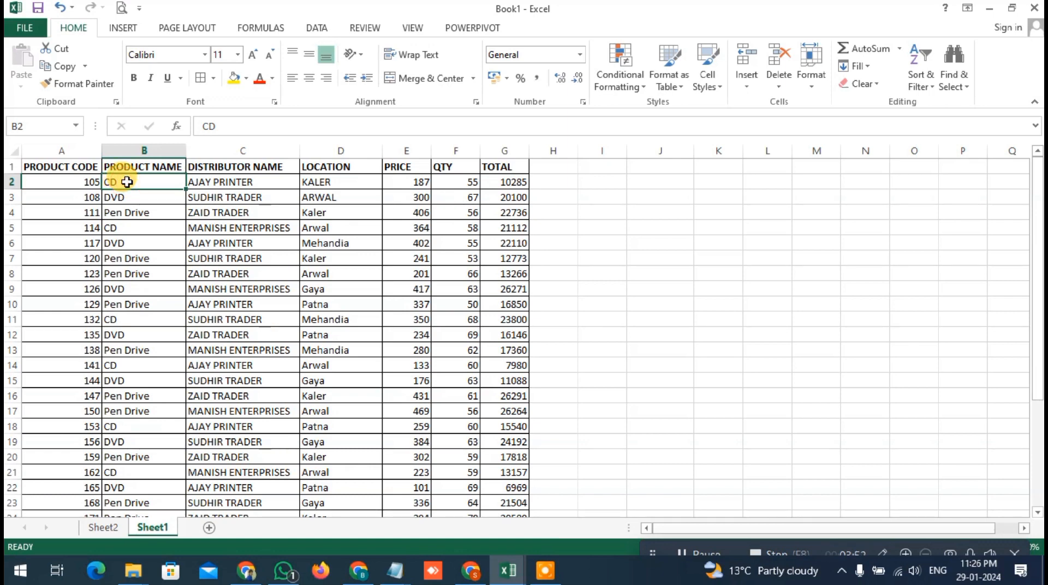
pyautogui.click(402, 182)
pyautogui.click(491, 182)
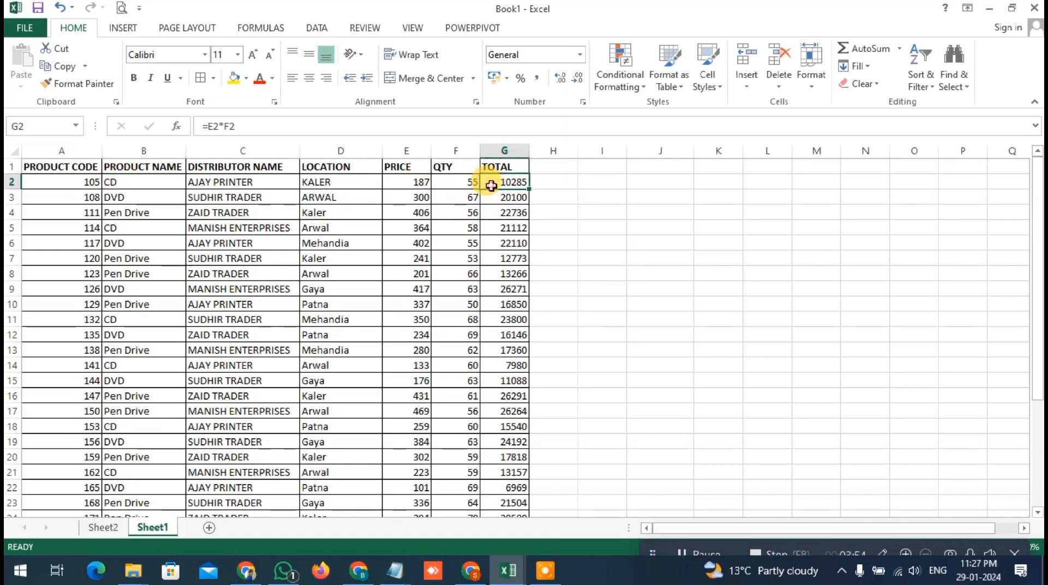
pyautogui.click(139, 184)
pyautogui.click(324, 182)
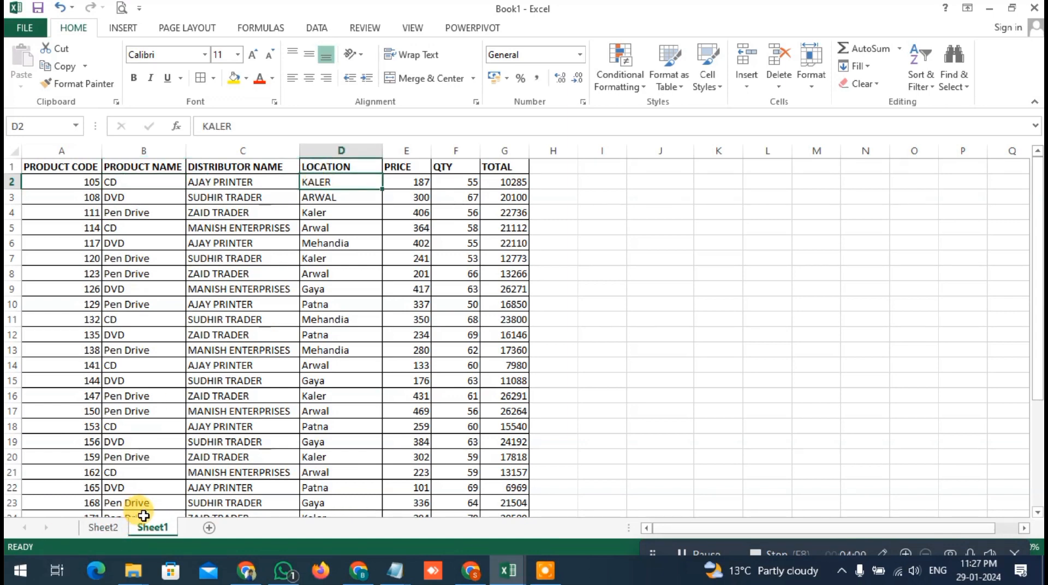
# - In the Sheet2 PivotTable, add PRODUCT NAME and LOCATION as row fields and TOTAL as the summed value
pyautogui.click(101, 527)
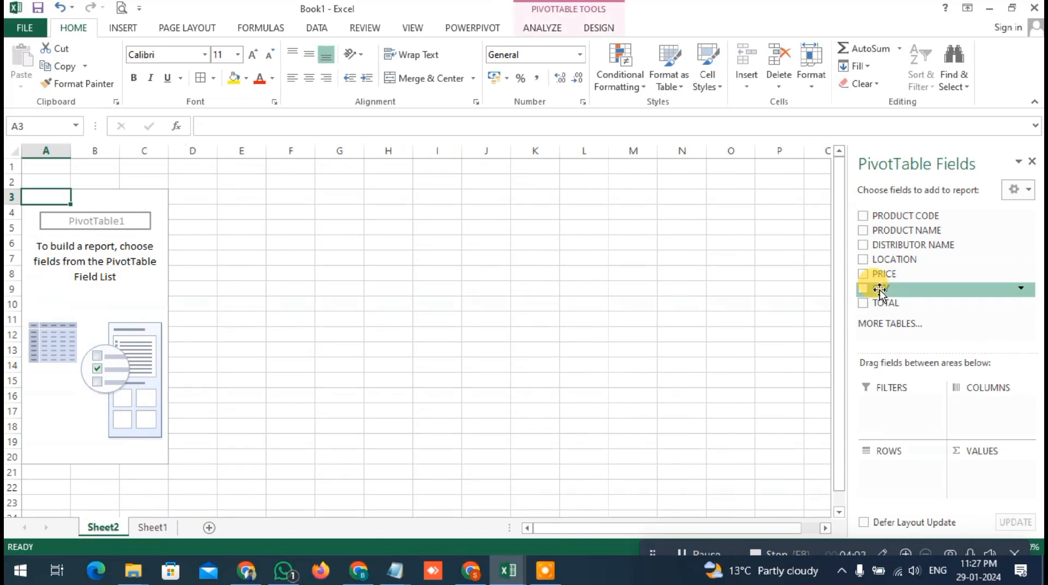
pyautogui.click(865, 232)
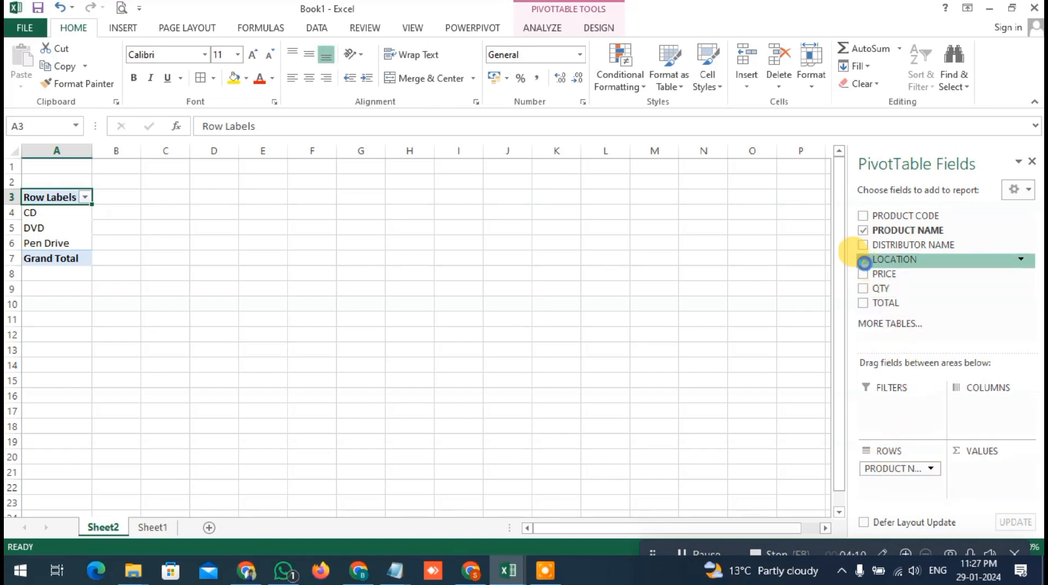
pyautogui.click(864, 261)
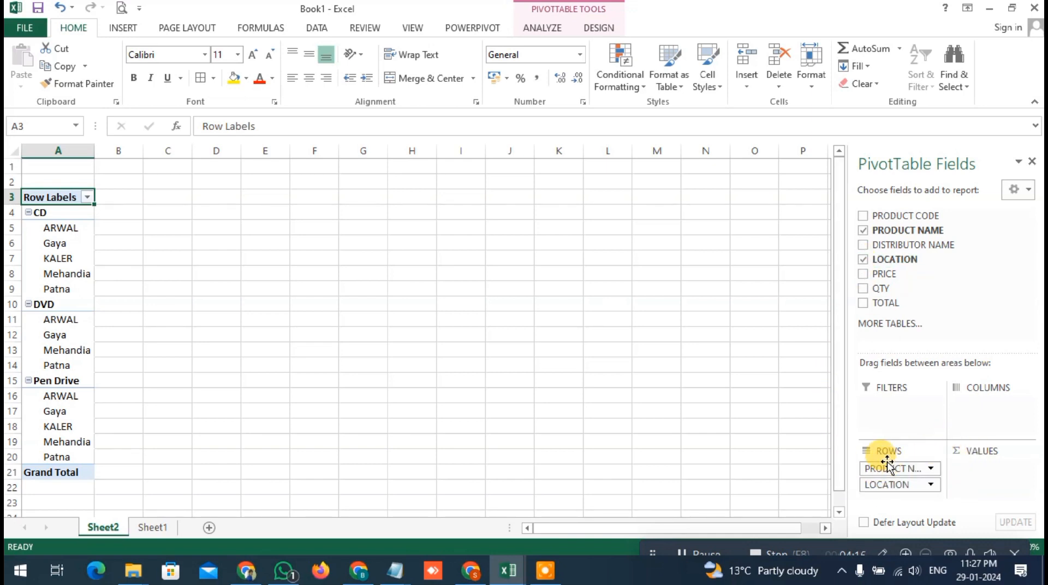
pyautogui.click(863, 303)
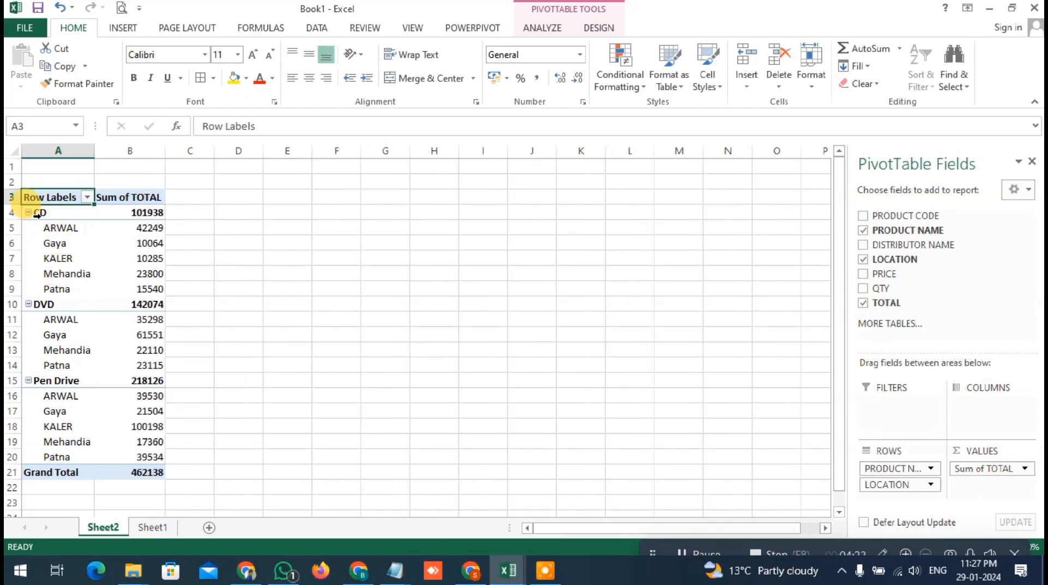
# - Examine the CD subtotal and its totals for each location in the PivotTable
pyautogui.click(139, 213)
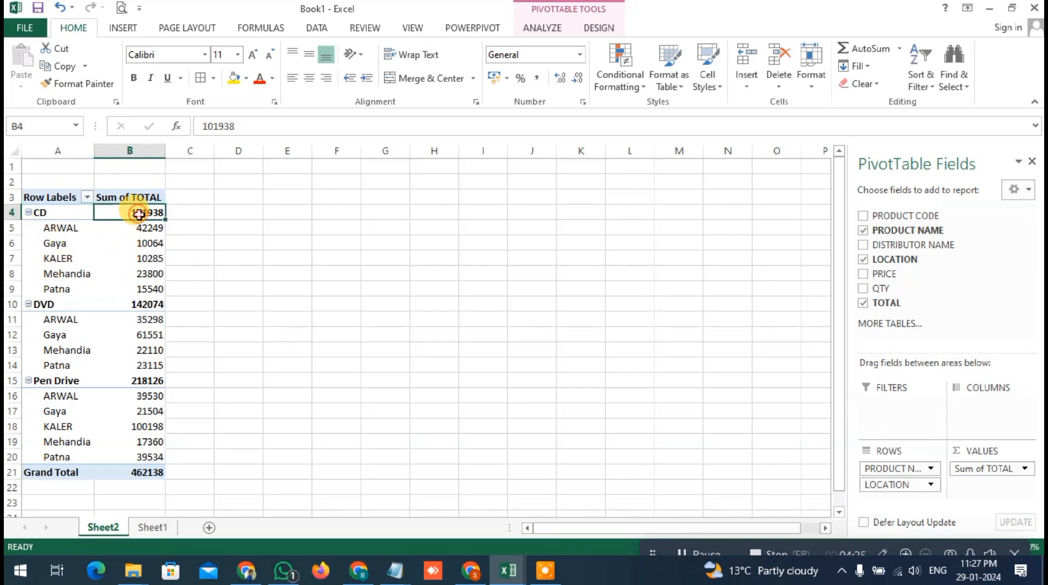
pyautogui.click(54, 216)
pyautogui.click(102, 213)
pyautogui.click(63, 228)
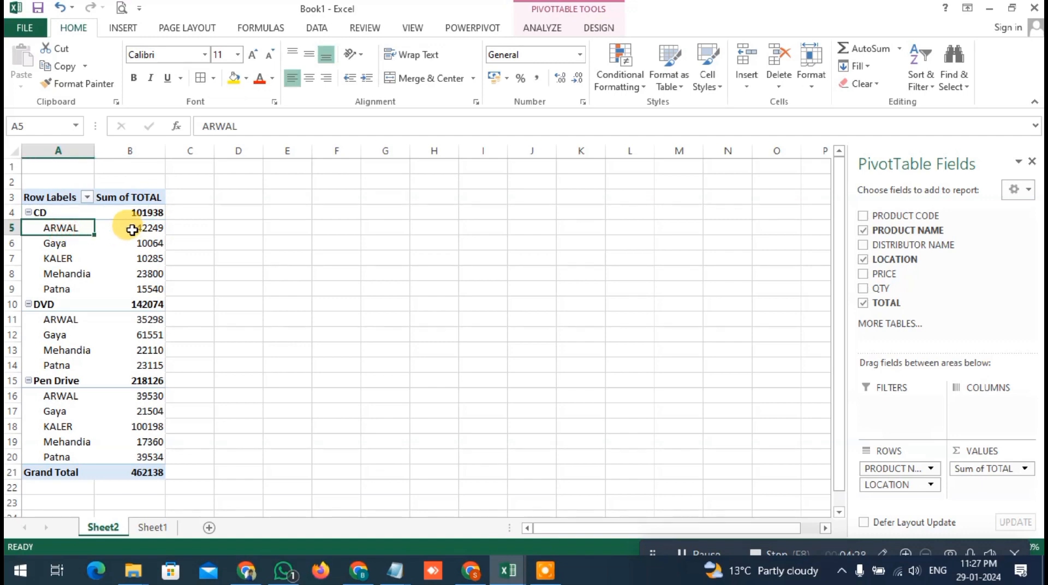
pyautogui.moveTo(132, 229); pyautogui.dragTo(139, 290)
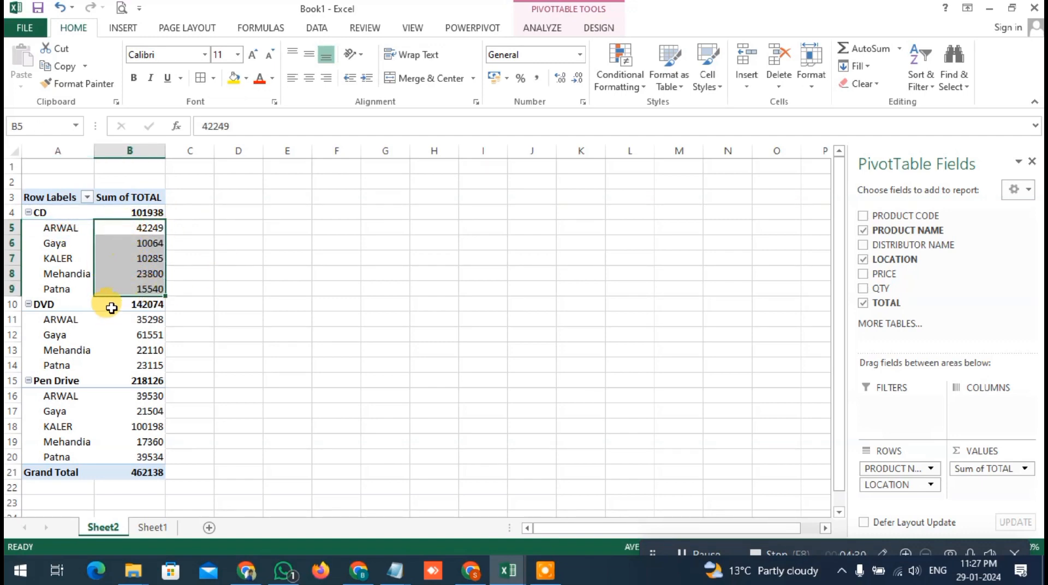
# - Try collapsing and re-expanding the DVD group's location rows in the PivotTable
pyautogui.click(78, 305)
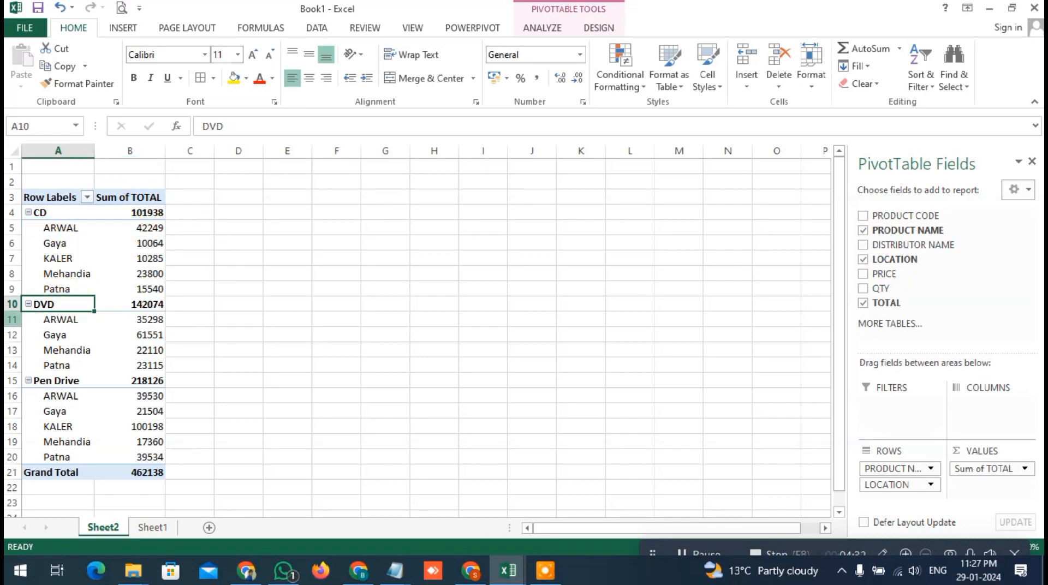
pyautogui.click(28, 304)
pyautogui.click(28, 304)
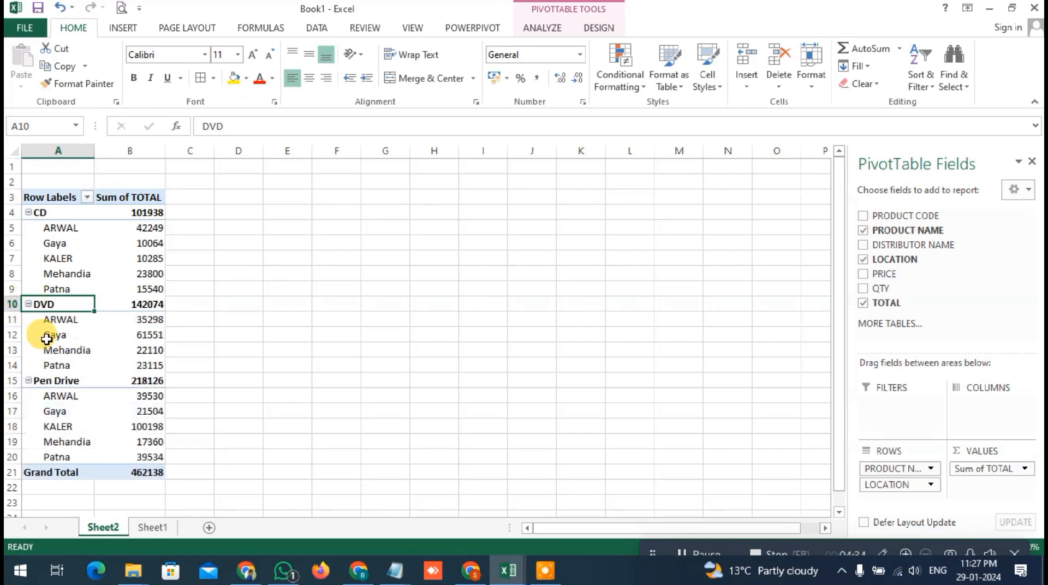
pyautogui.click(28, 306)
pyautogui.click(29, 304)
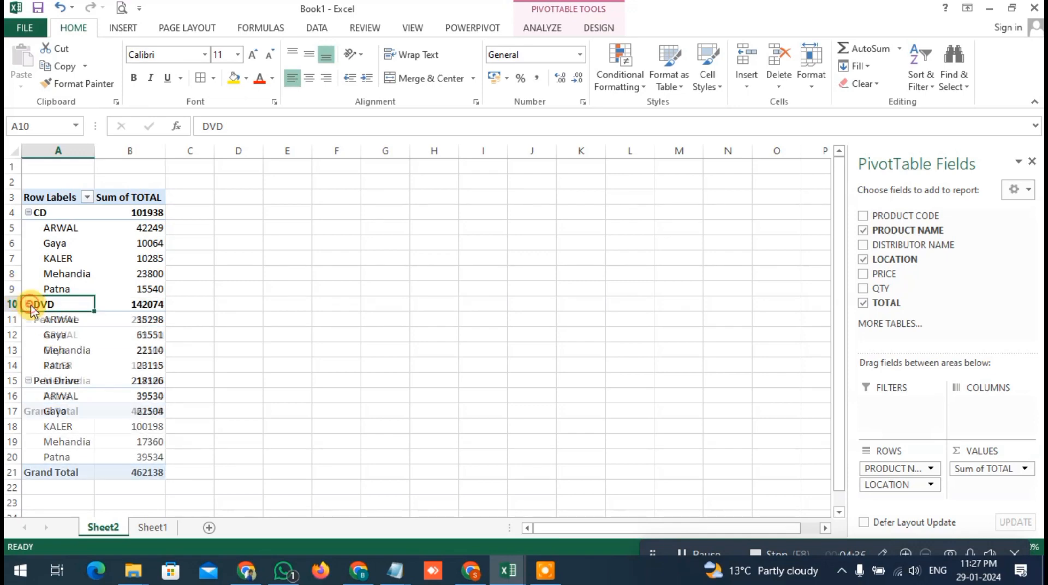
pyautogui.click(28, 304)
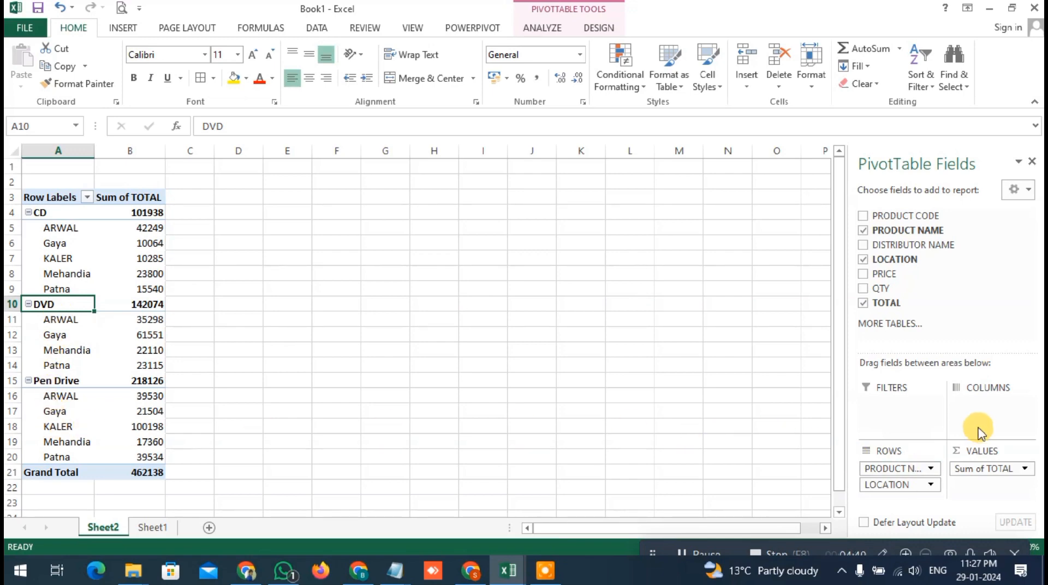
# - Move the LOCATION field from the PivotTable's rows to its columns and check the CD total for Gaya
pyautogui.moveTo(877, 487); pyautogui.dragTo(985, 407)
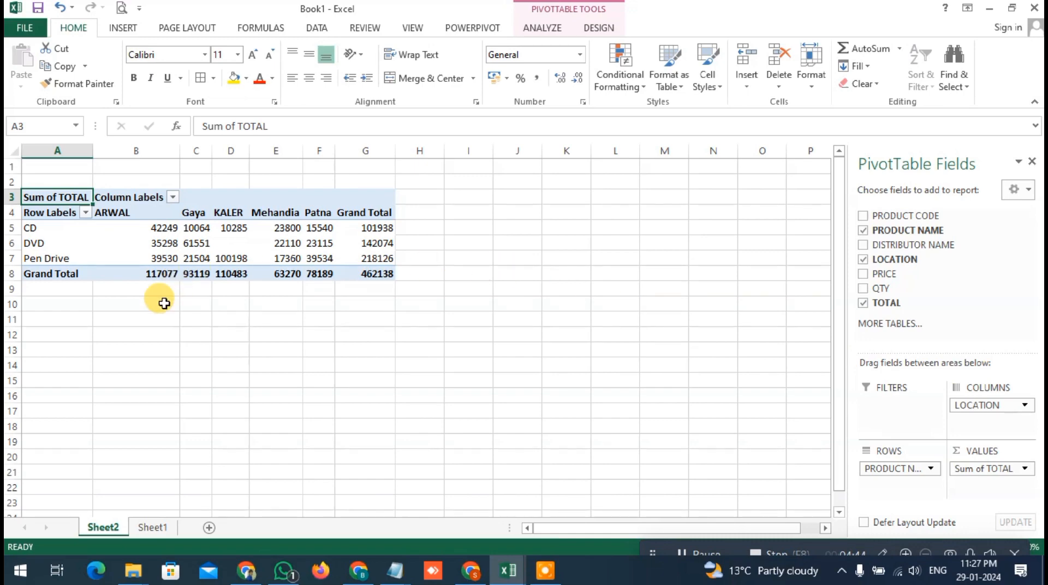
pyautogui.click(194, 228)
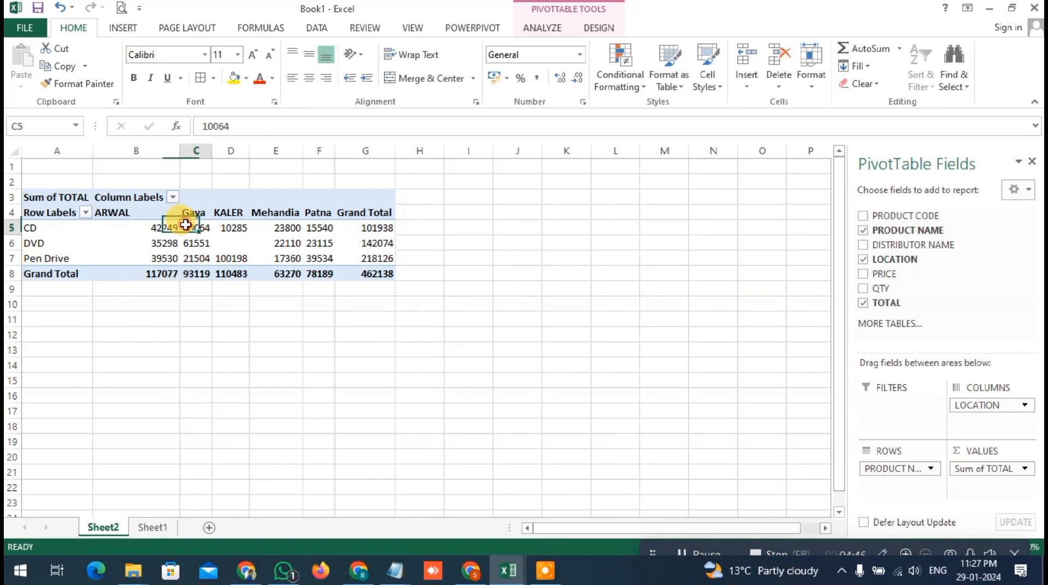
# - Swap the PivotTable fields so that LOCATION is in the rows and PRODUCT NAME is in the columns
pyautogui.click(194, 214)
pyautogui.click(47, 232)
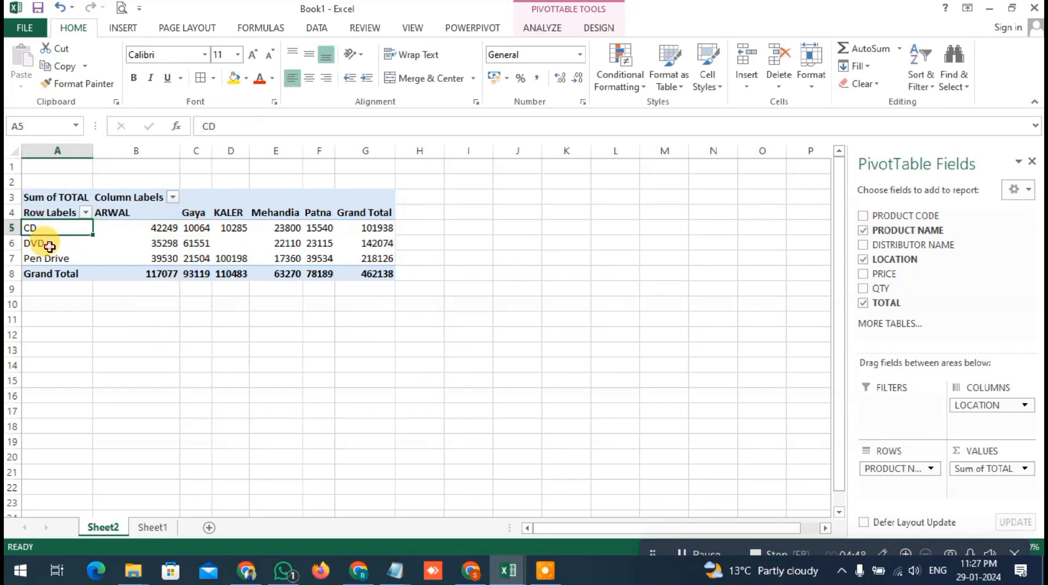
pyautogui.click(42, 244)
pyautogui.click(43, 260)
pyautogui.moveTo(975, 405); pyautogui.dragTo(985, 424)
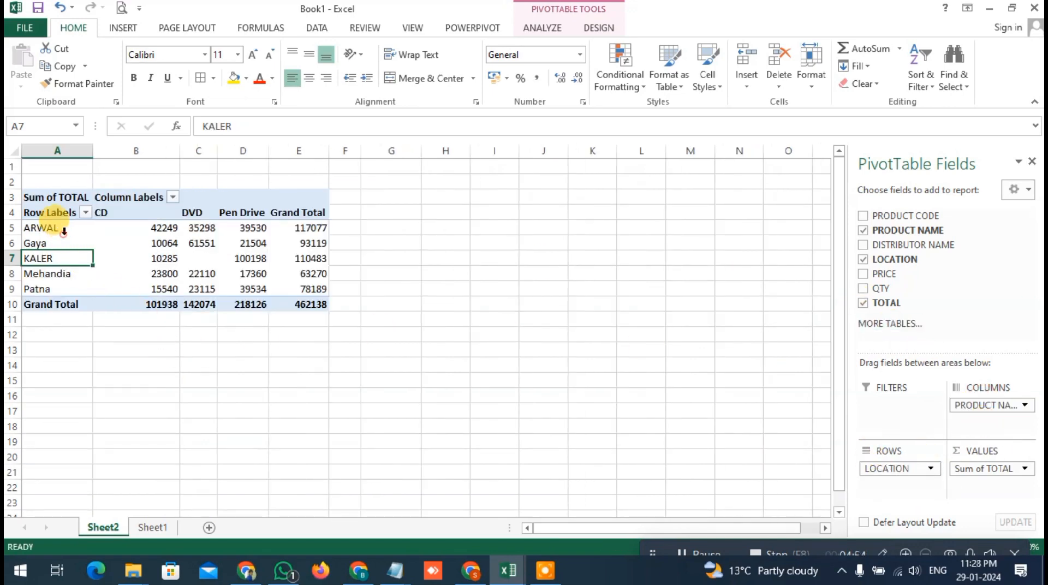
# - Examine each location's CD, DVD and Pen Drive totals in the PivotTable, along with the Grand Total column and row
pyautogui.click(43, 228)
pyautogui.click(158, 227)
pyautogui.click(301, 227)
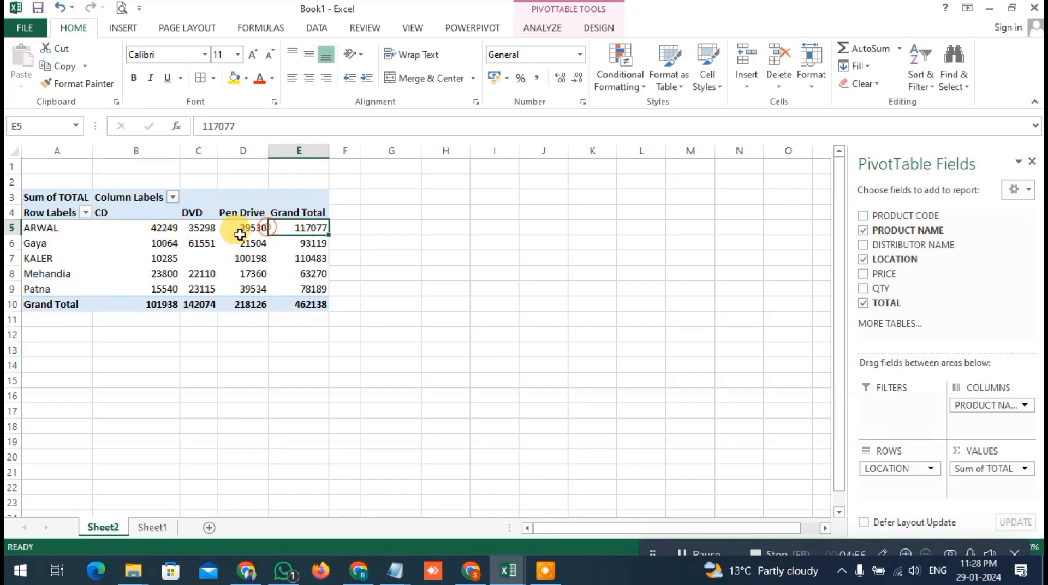
pyautogui.click(202, 232)
pyautogui.click(240, 230)
pyautogui.click(297, 227)
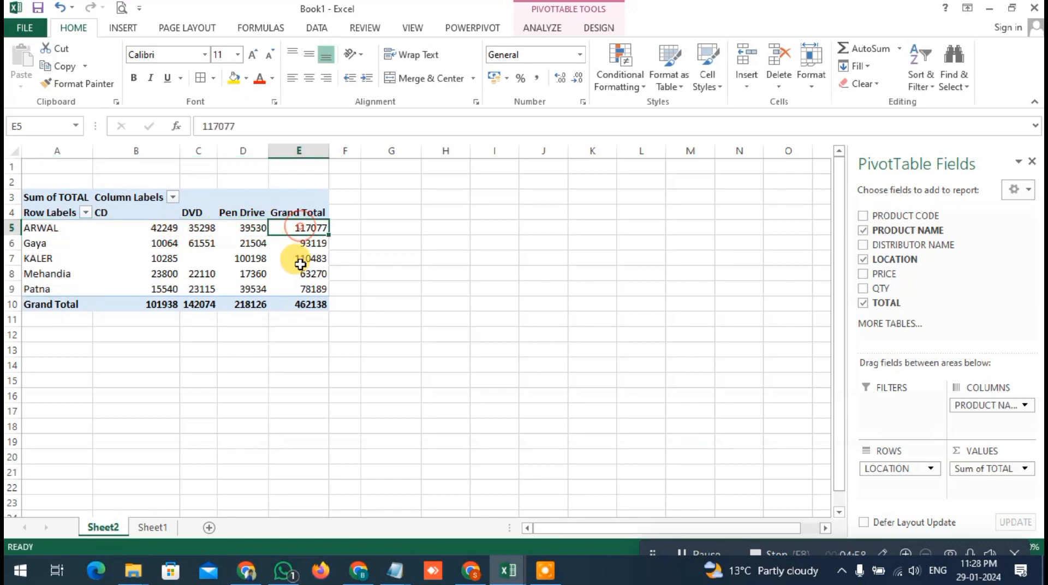
pyautogui.click(301, 274)
pyautogui.click(289, 289)
pyautogui.click(243, 289)
pyautogui.click(157, 287)
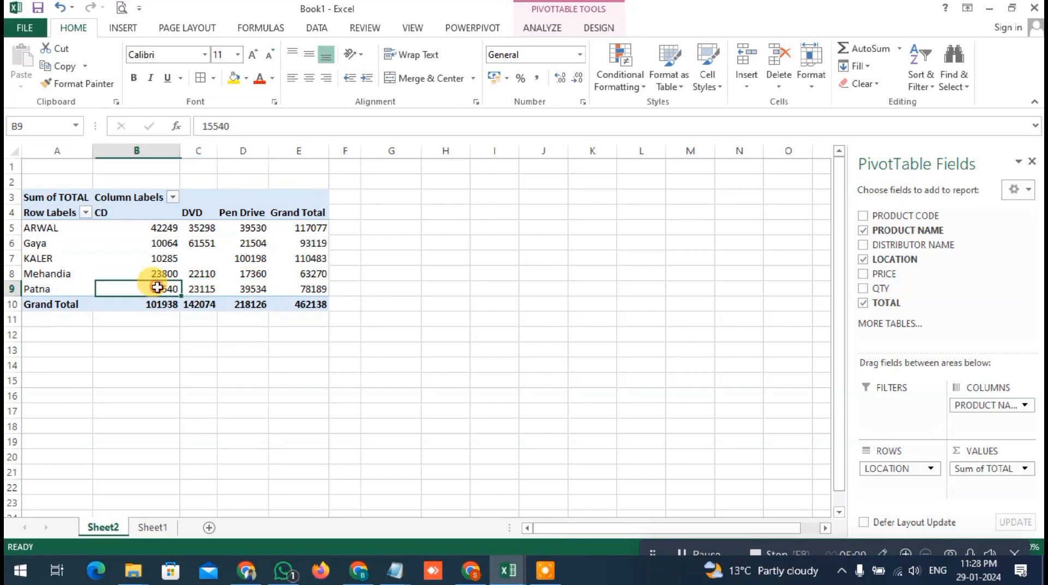
pyautogui.click(161, 273)
pyautogui.click(241, 258)
pyautogui.click(203, 257)
pyautogui.click(166, 240)
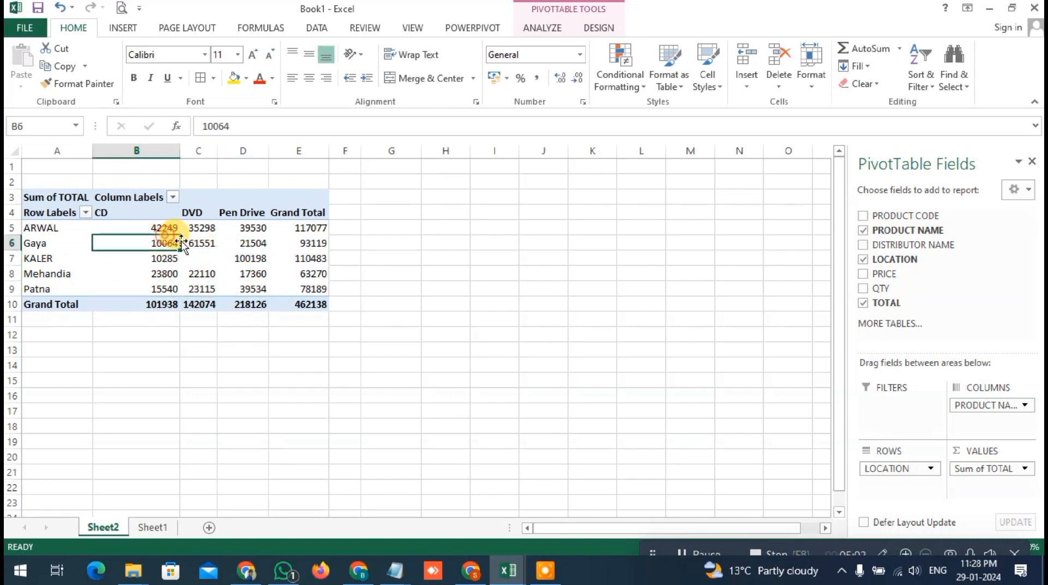
pyautogui.click(240, 228)
pyautogui.click(297, 212)
pyautogui.click(297, 259)
pyautogui.click(246, 258)
pyautogui.click(208, 258)
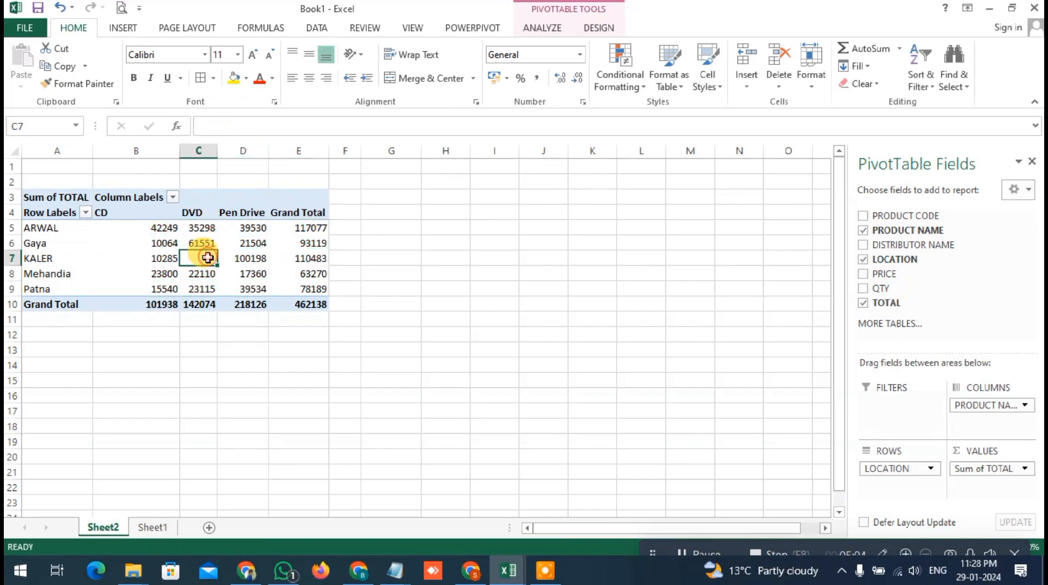
pyautogui.click(43, 207)
pyautogui.click(44, 298)
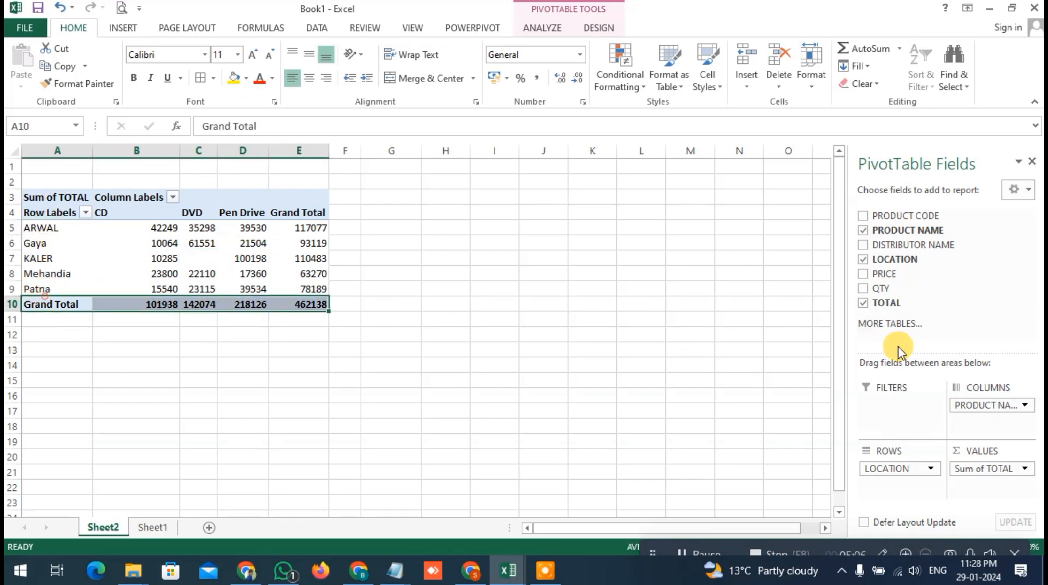
# - Add PRODUCT CODE to the PivotTable and move it from the values to the report filter
pyautogui.moveTo(952, 405); pyautogui.dragTo(983, 432)
pyautogui.click(863, 218)
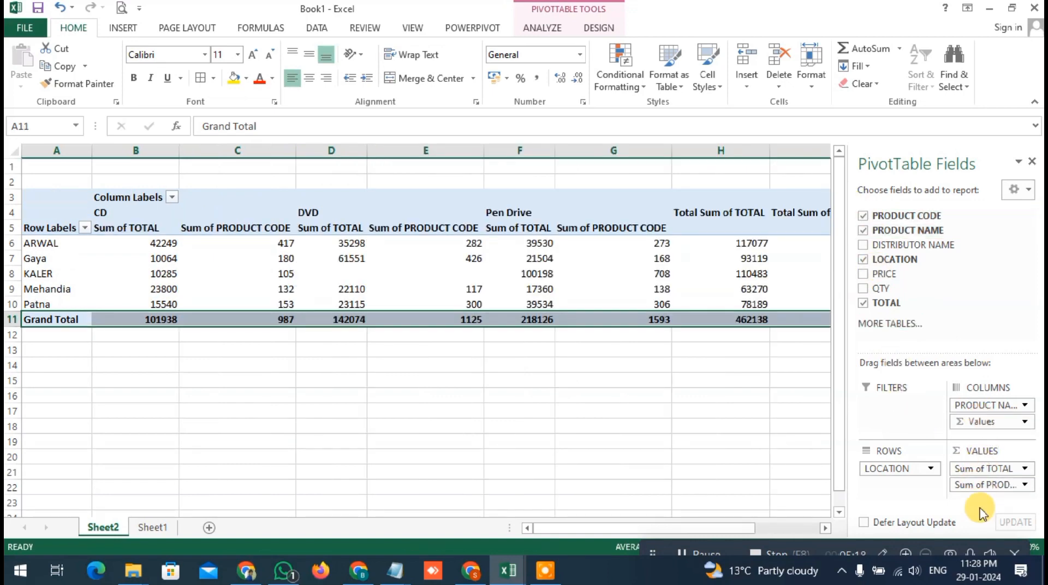
pyautogui.moveTo(988, 491); pyautogui.dragTo(896, 418)
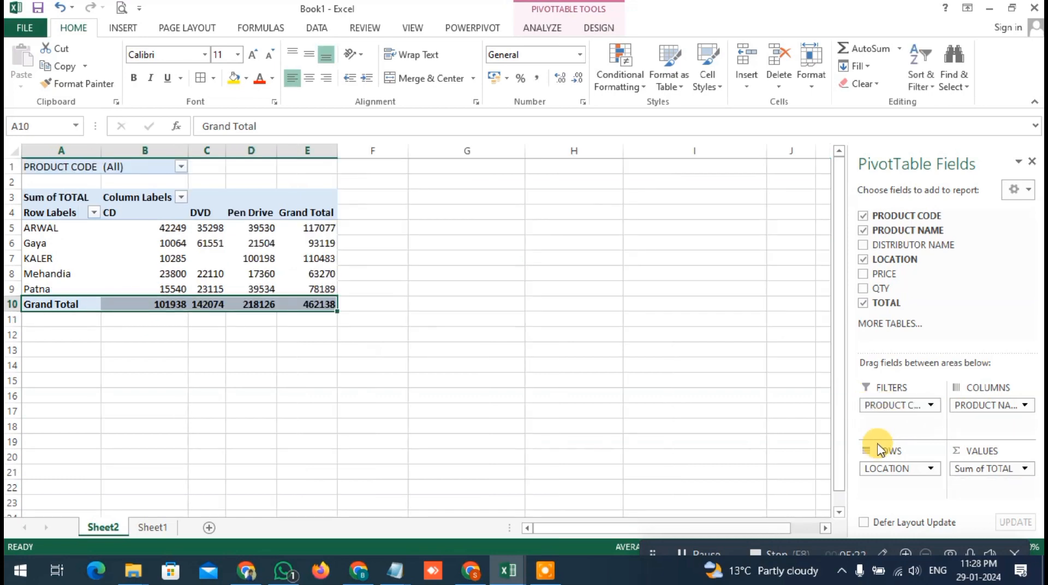
# - Filter the PivotTable to show only product code 105
pyautogui.click(180, 167)
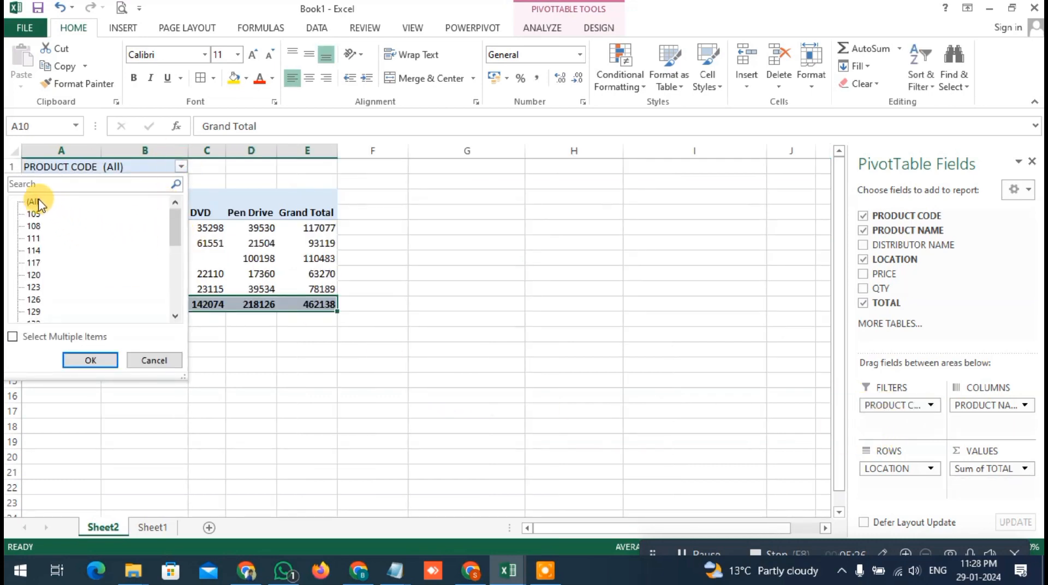
pyautogui.click(12, 338)
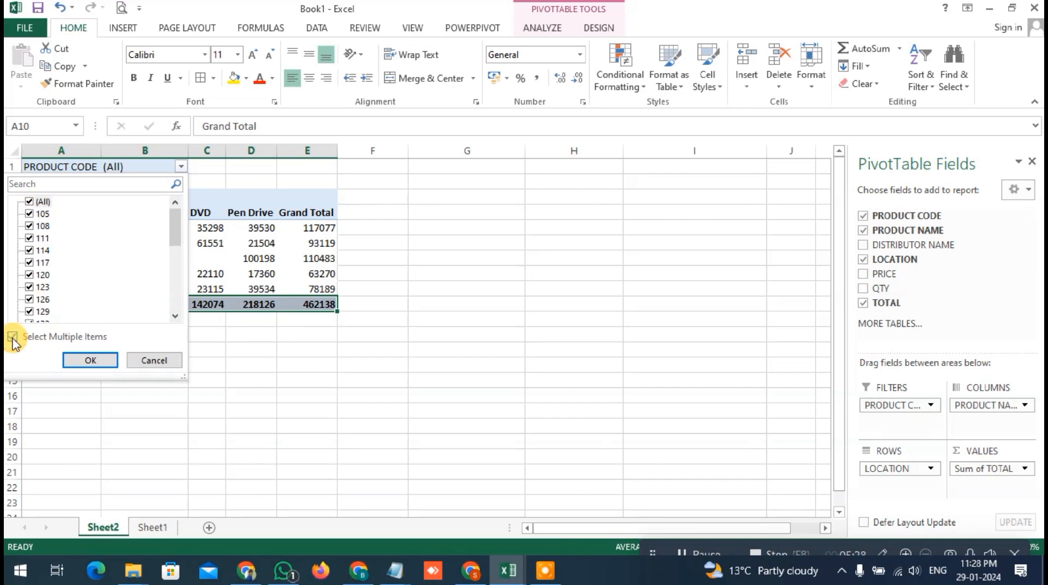
pyautogui.click(30, 202)
pyautogui.click(29, 214)
pyautogui.click(92, 360)
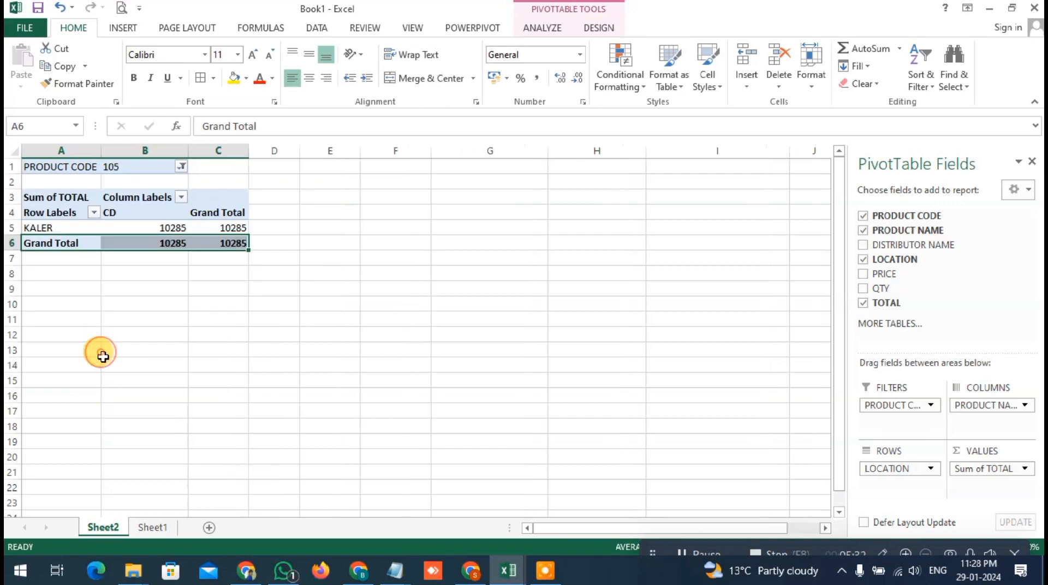
# - Remove the PRODUCT CODE filter field from the PivotTable
pyautogui.click(181, 167)
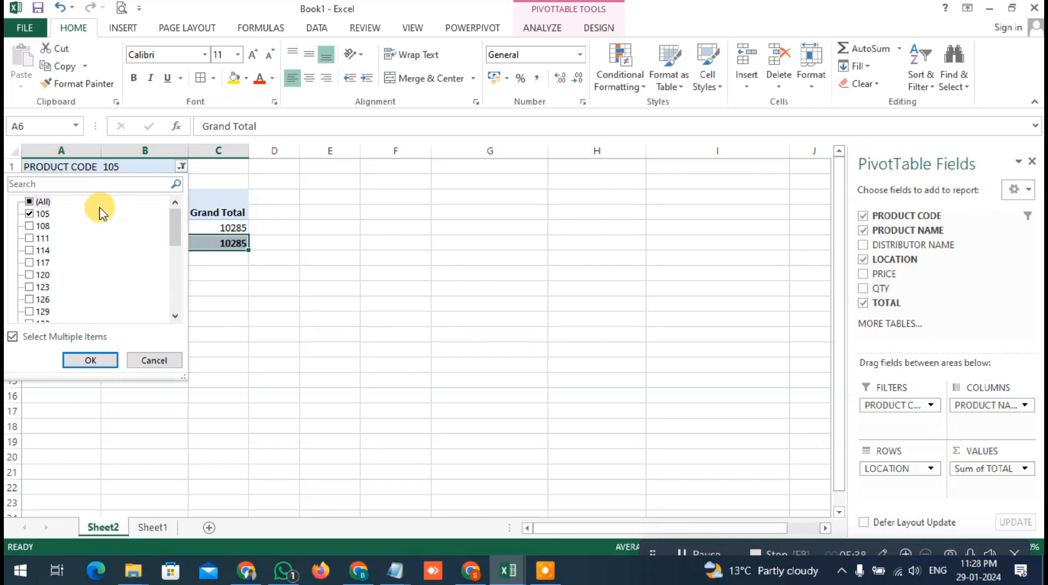
pyautogui.click(29, 214)
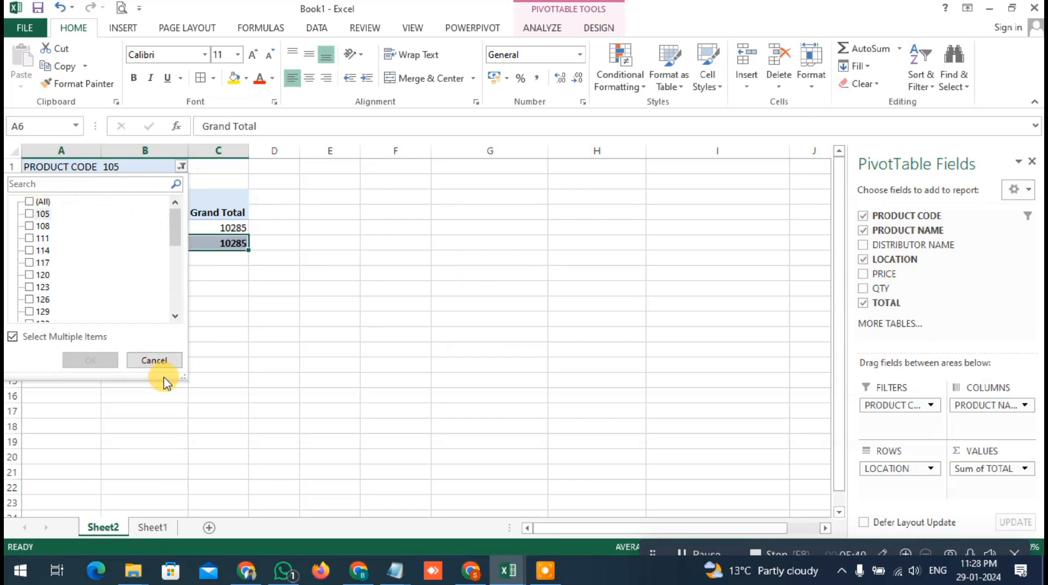
pyautogui.click(154, 360)
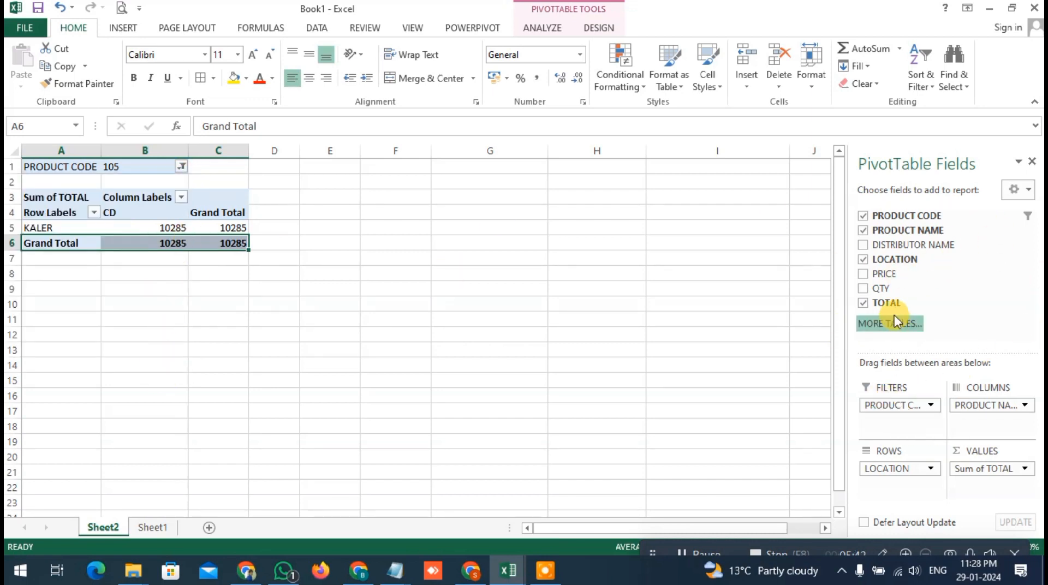
pyautogui.click(863, 215)
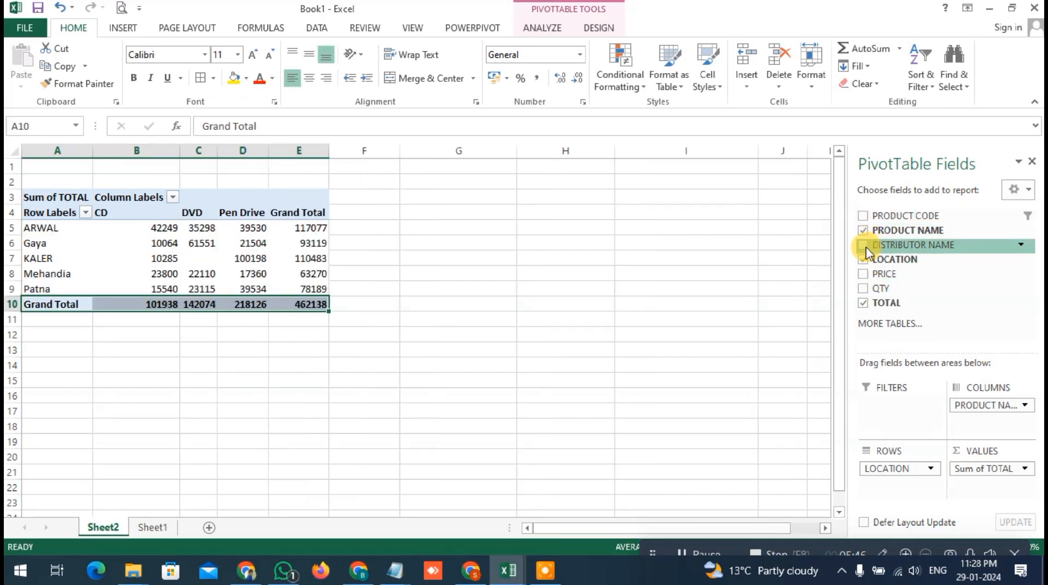
# - Add DISTRIBUTOR NAME as the PivotTable's report filter and show only AJAY PRINTER
pyautogui.click(865, 245)
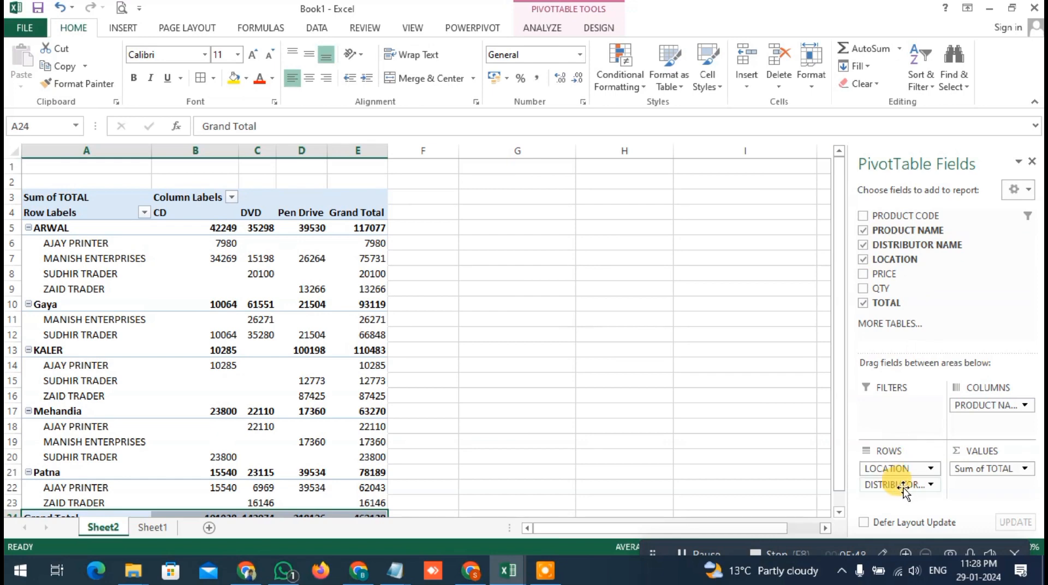
pyautogui.moveTo(896, 485); pyautogui.dragTo(879, 405)
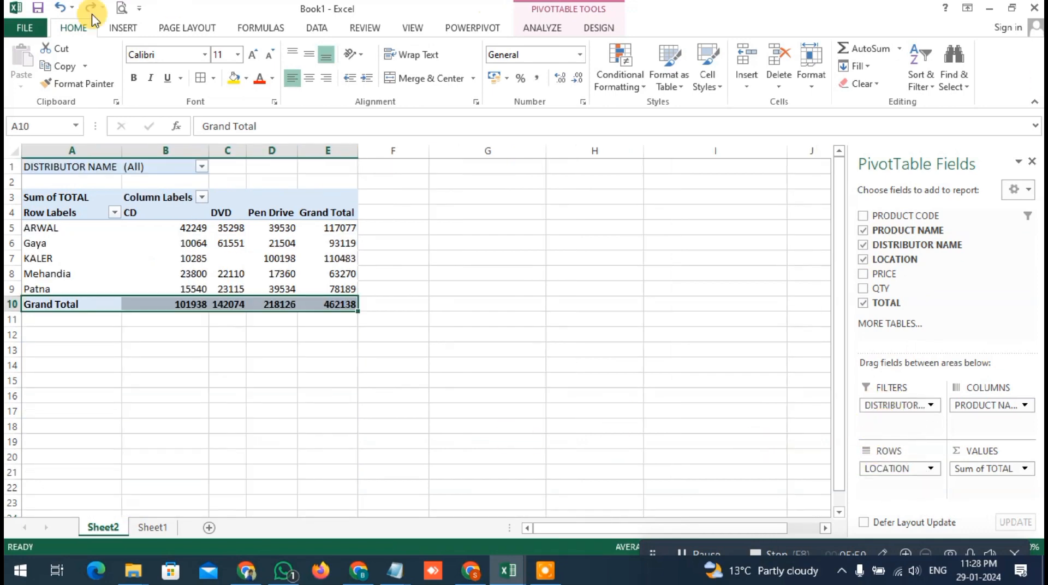
pyautogui.click(200, 168)
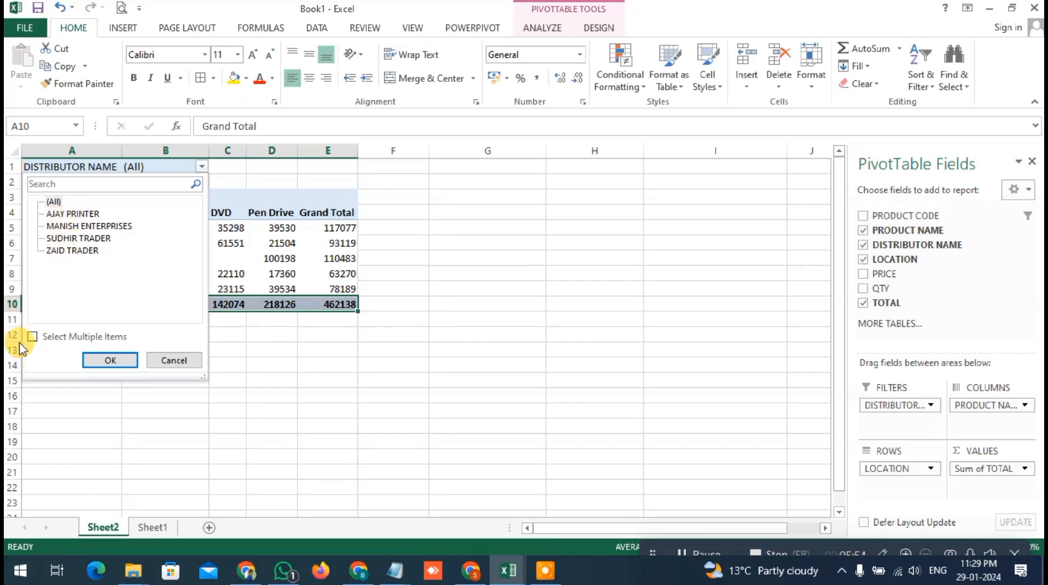
pyautogui.click(32, 337)
pyautogui.click(50, 202)
pyautogui.click(49, 214)
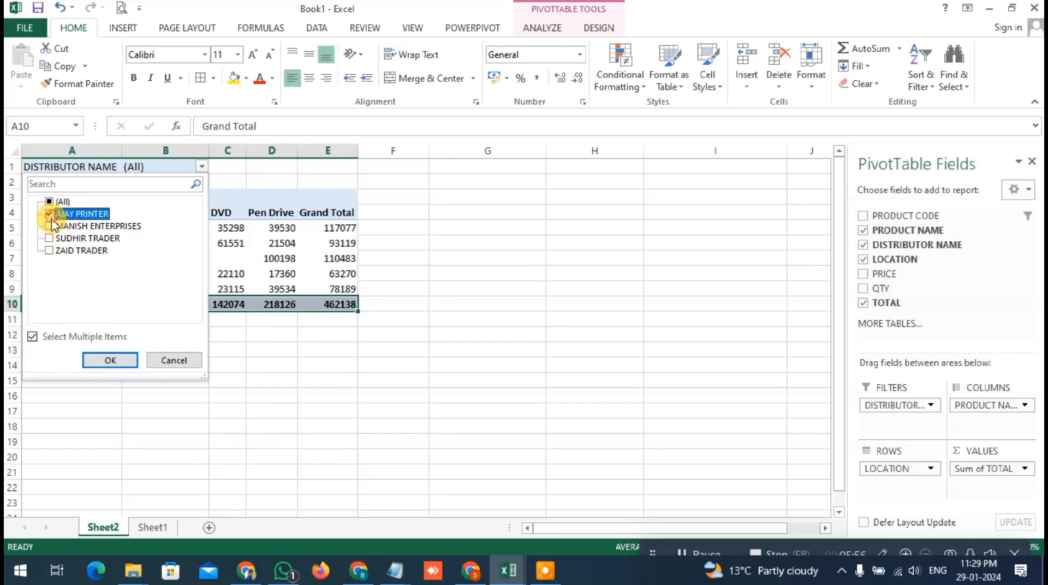
pyautogui.click(112, 360)
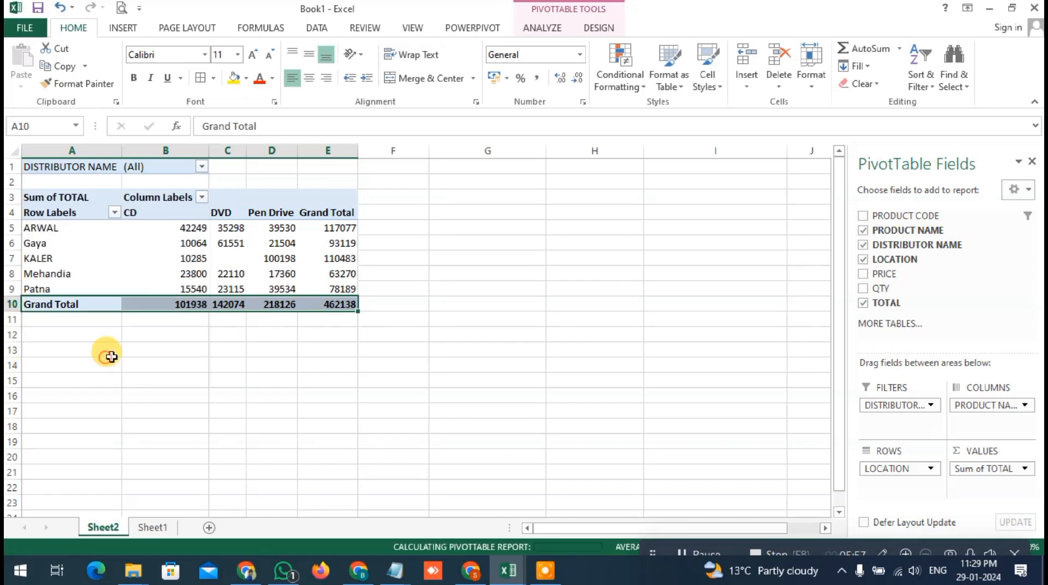
# - Examine the locations and product totals listed for AJAY PRINTER in the filtered PivotTable
pyautogui.click(59, 227)
pyautogui.click(42, 241)
pyautogui.moveTo(52, 270); pyautogui.dragTo(51, 242)
pyautogui.click(51, 231)
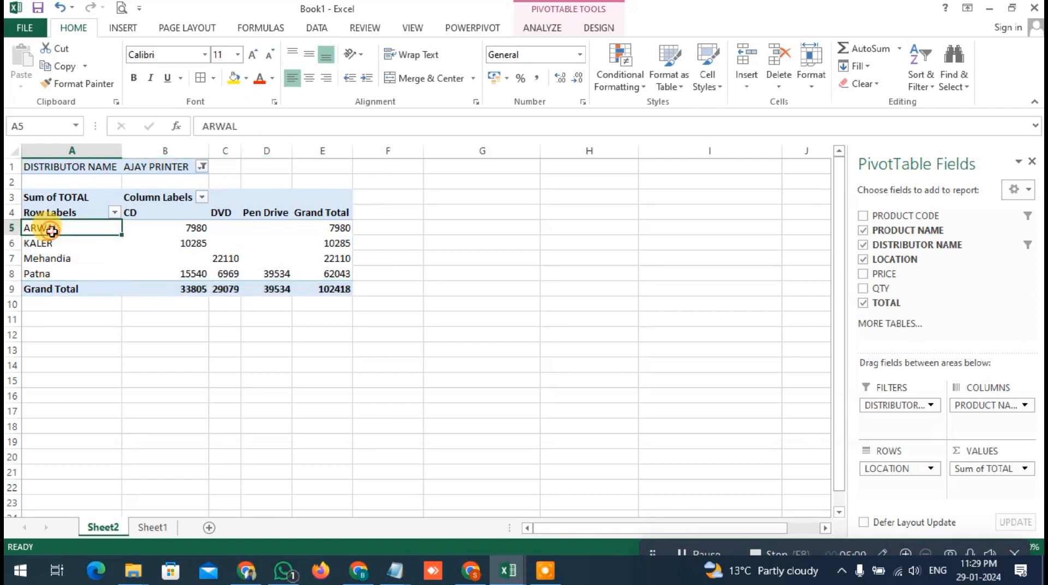
pyautogui.click(47, 244)
pyautogui.click(51, 259)
pyautogui.click(50, 268)
pyautogui.click(203, 256)
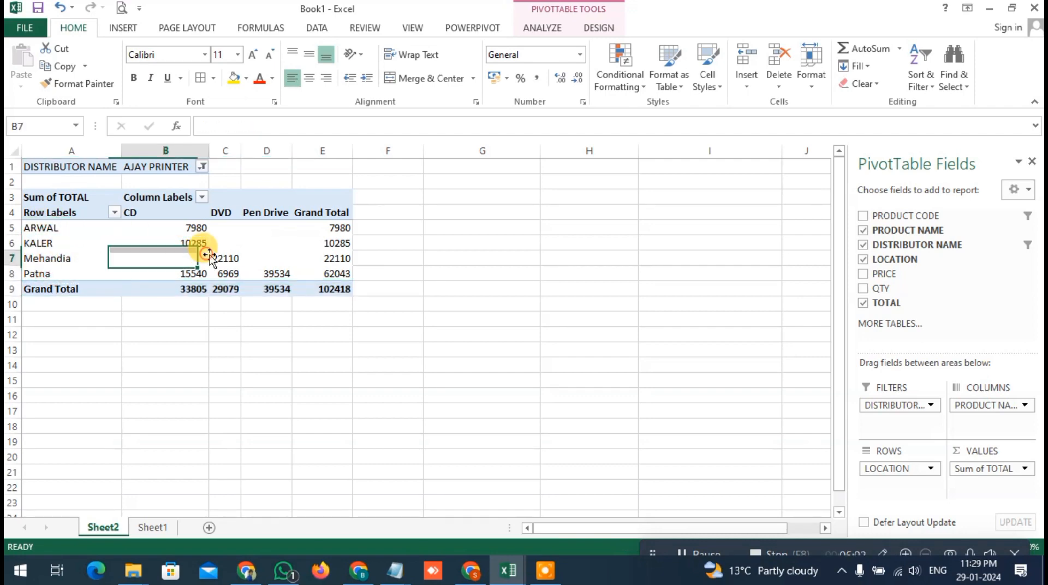
# - Change the DISTRIBUTOR NAME filter to show only MANISH ENTERPRISES and check the locations listed for that distributor
pyautogui.click(202, 167)
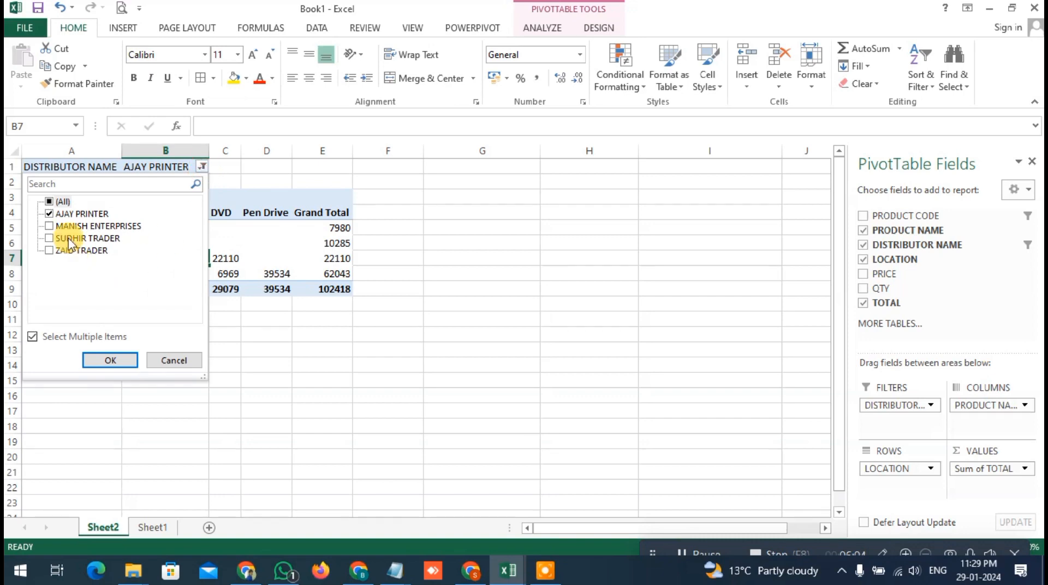
pyautogui.click(49, 213)
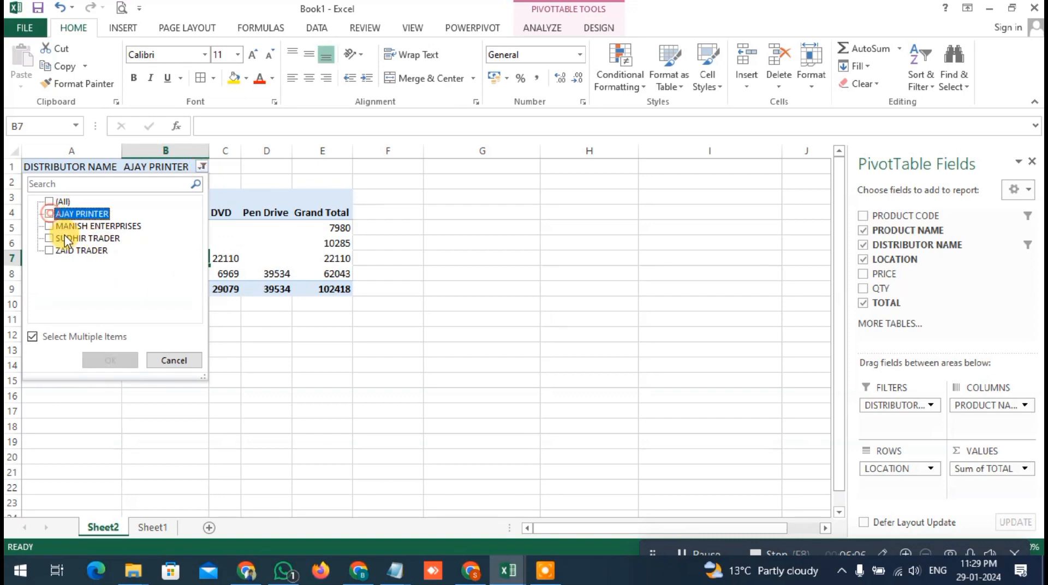
pyautogui.click(49, 226)
pyautogui.click(111, 361)
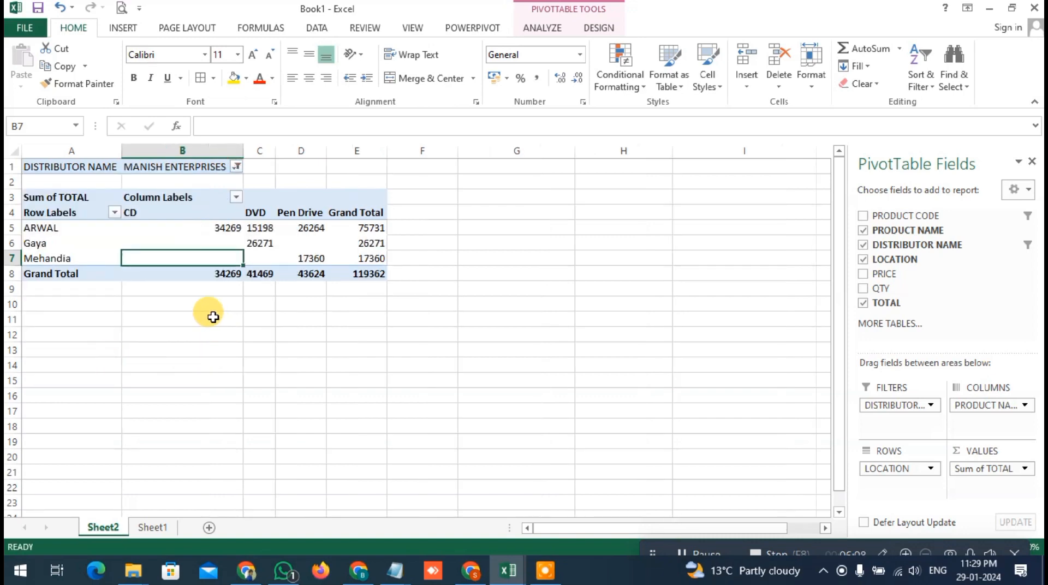
pyautogui.click(184, 226)
pyautogui.click(66, 243)
pyautogui.click(66, 259)
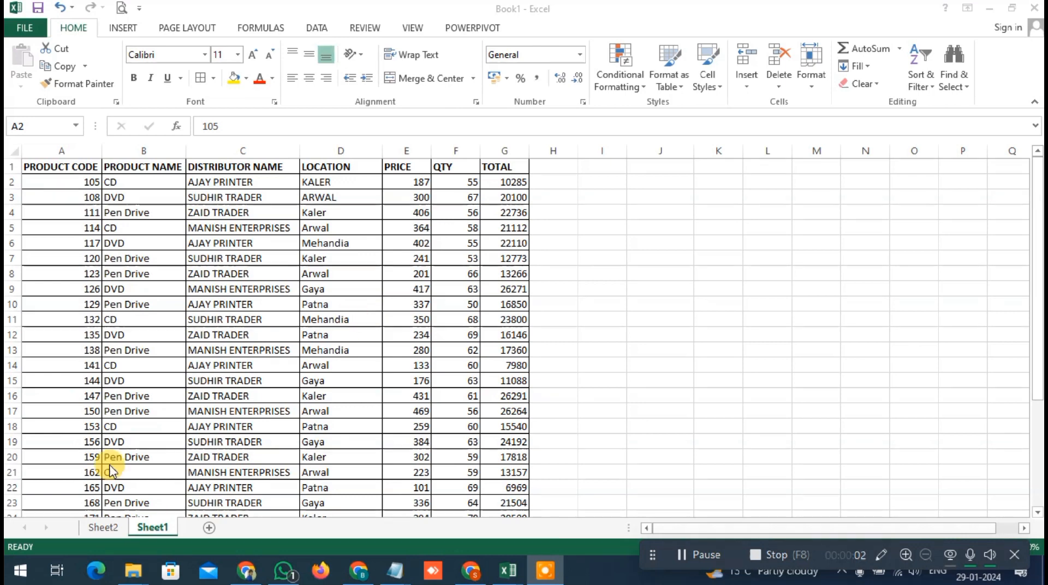
# - Review the PivotTable on Sheet2 and the source sales data on Sheet1
pyautogui.click(126, 533)
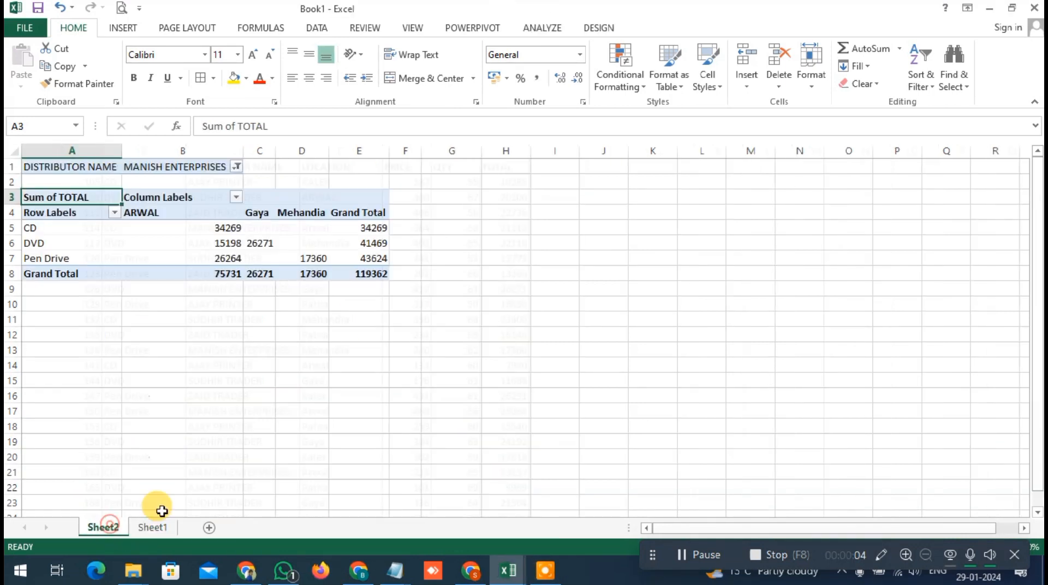
pyautogui.click(150, 528)
pyautogui.click(286, 315)
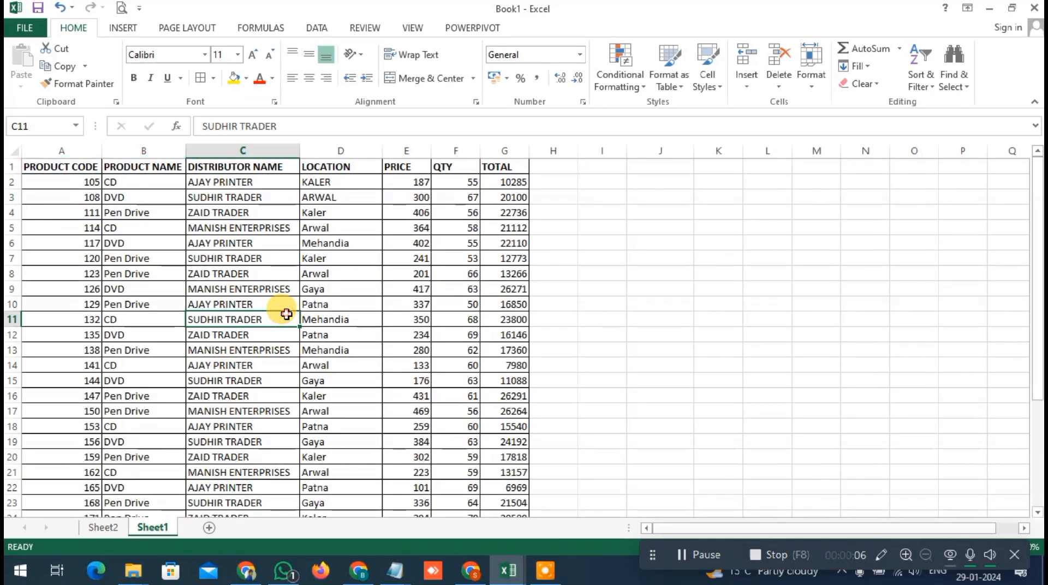
pyautogui.moveTo(82, 163); pyautogui.dragTo(459, 289)
pyautogui.click(251, 303)
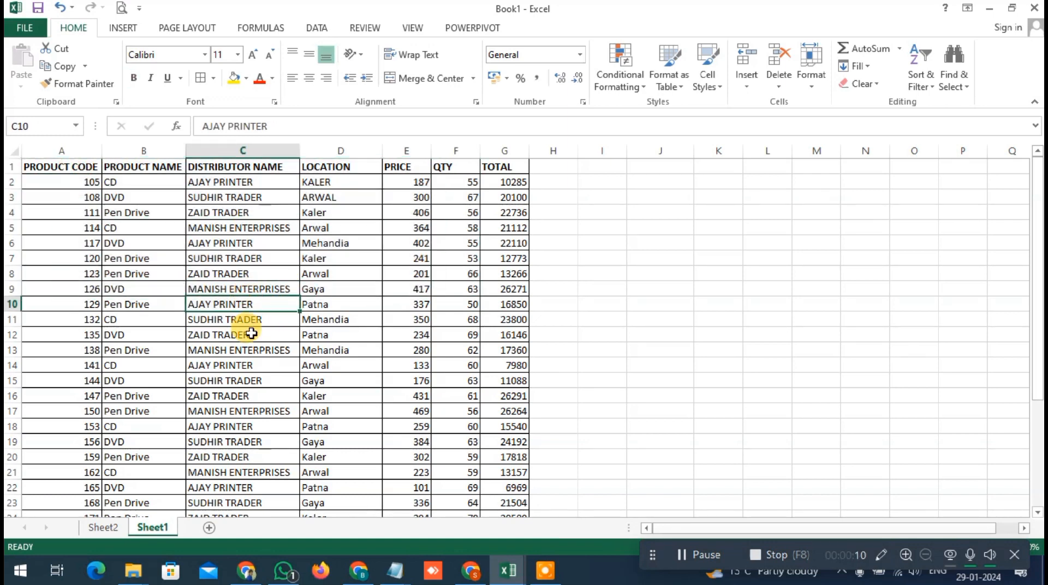
# - Create a PivotTable from the sales data in Sheet1!$A$1:$G$27, placed on the existing worksheet at Sheet1!$J$1
pyautogui.hotkey('ctrl', 'a')
pyautogui.scroll(-4, 284, 349)
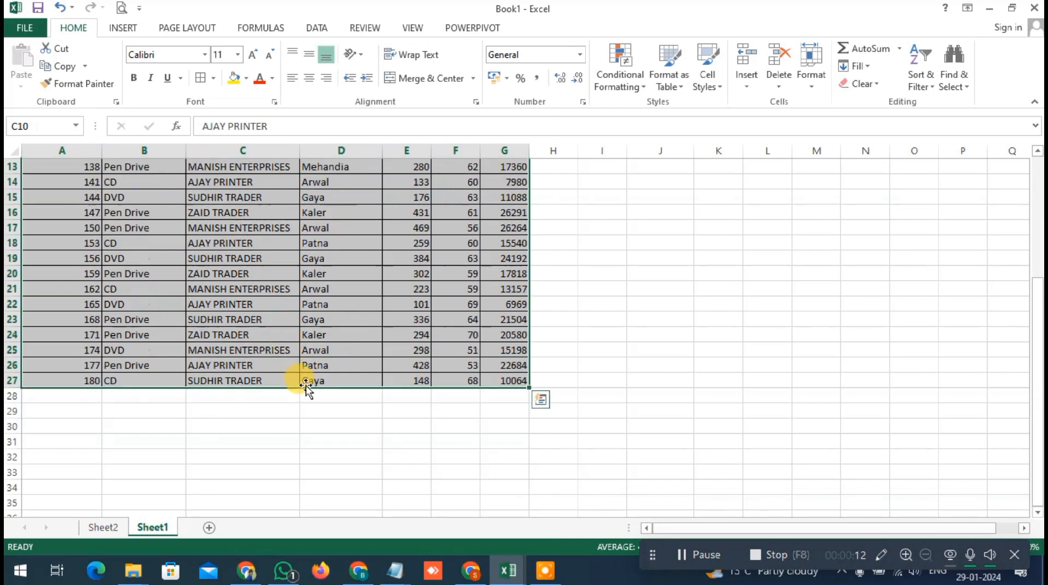
pyautogui.scroll(4, 303, 350)
pyautogui.click(123, 27)
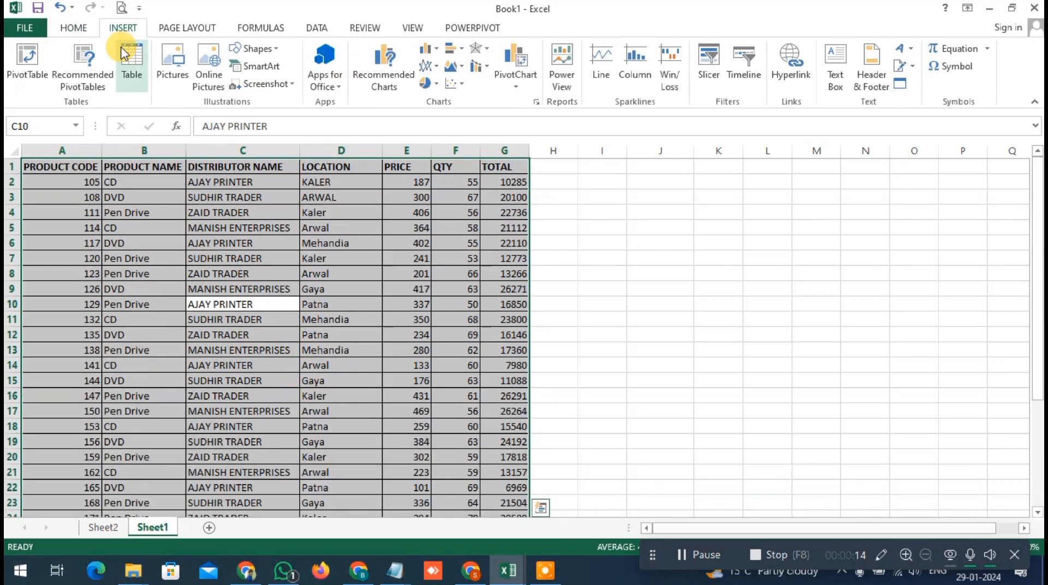
pyautogui.click(44, 73)
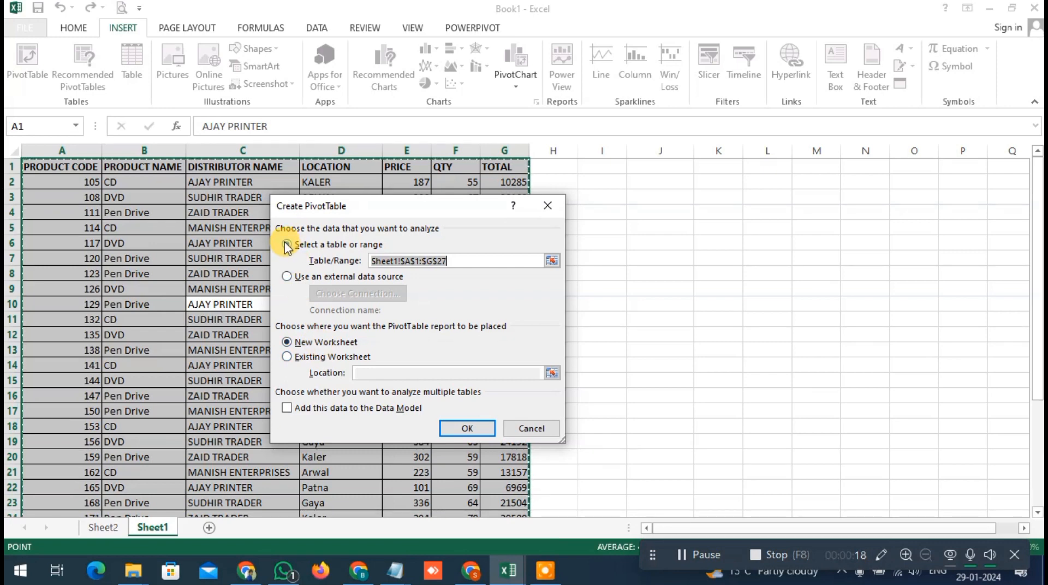
pyautogui.click(287, 357)
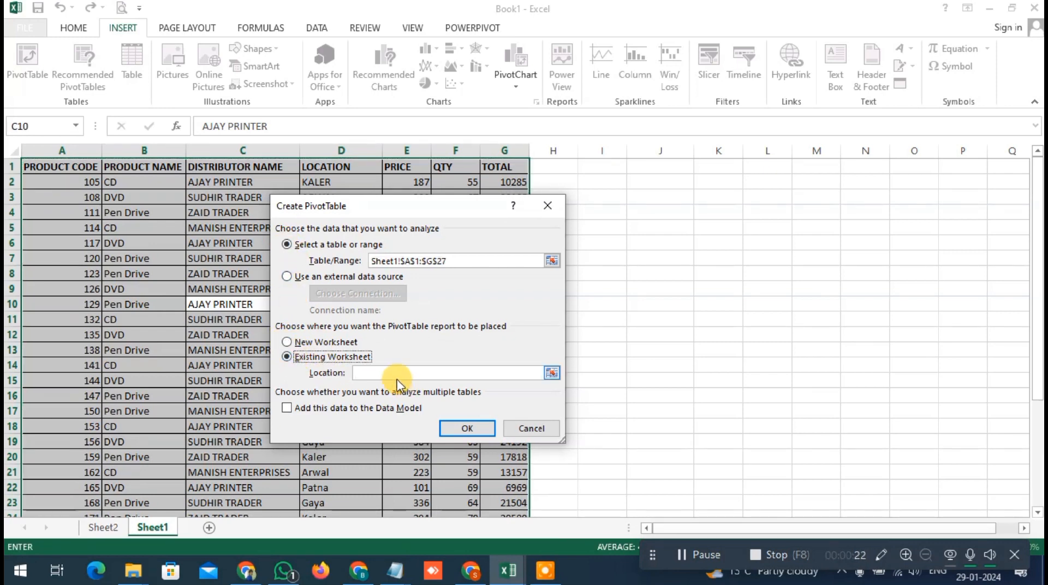
pyautogui.click(652, 167)
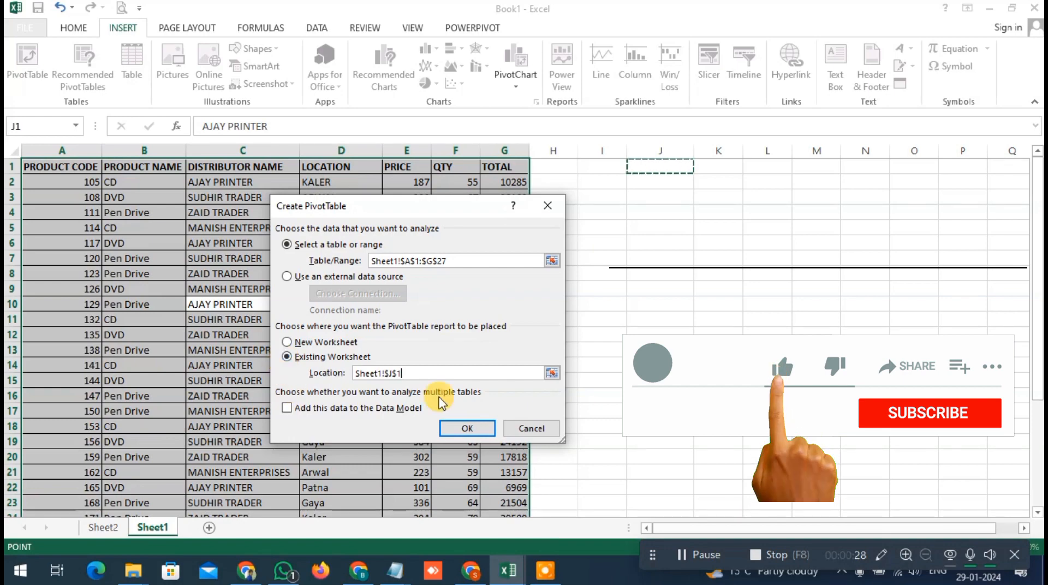
pyautogui.click(471, 429)
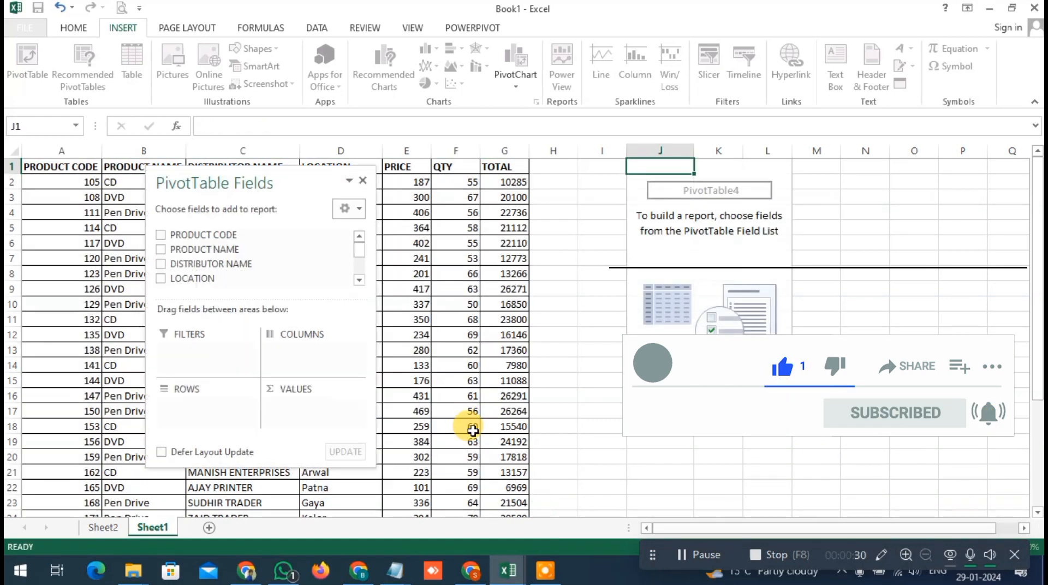
# - Add DISTRIBUTOR NAME, PRODUCT NAME and LOCATION as rows and the sum of TOTAL as values to the new PivotTable
pyautogui.moveTo(288, 182); pyautogui.dragTo(536, 178)
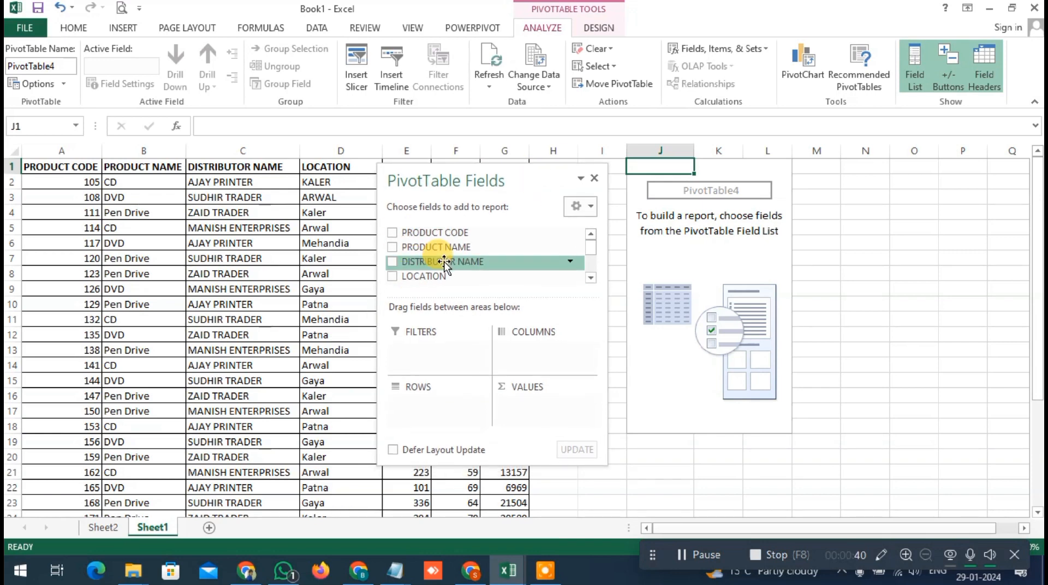
pyautogui.click(392, 261)
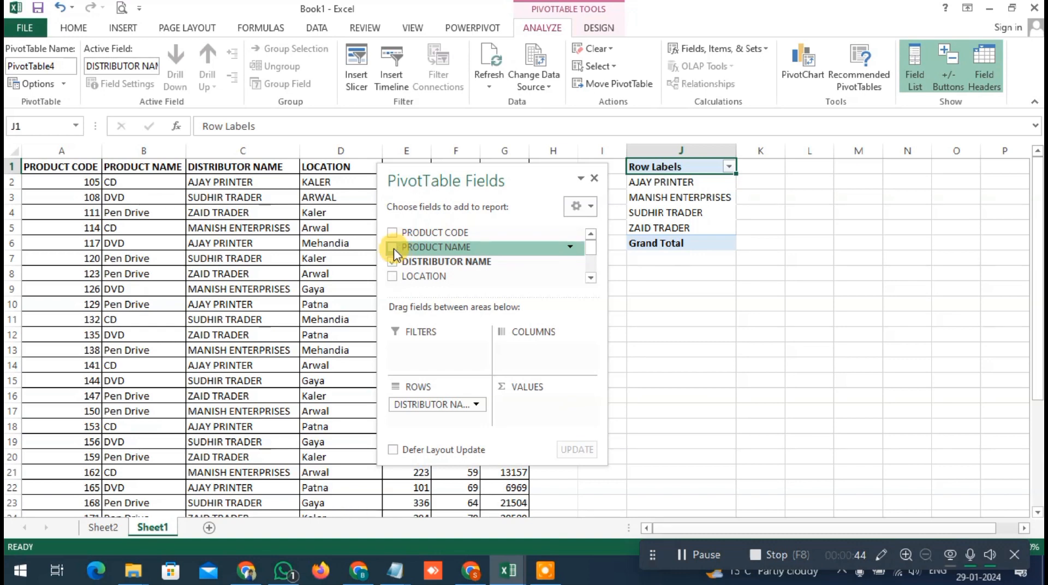
pyautogui.click(393, 248)
pyautogui.scroll(-1, 410, 278)
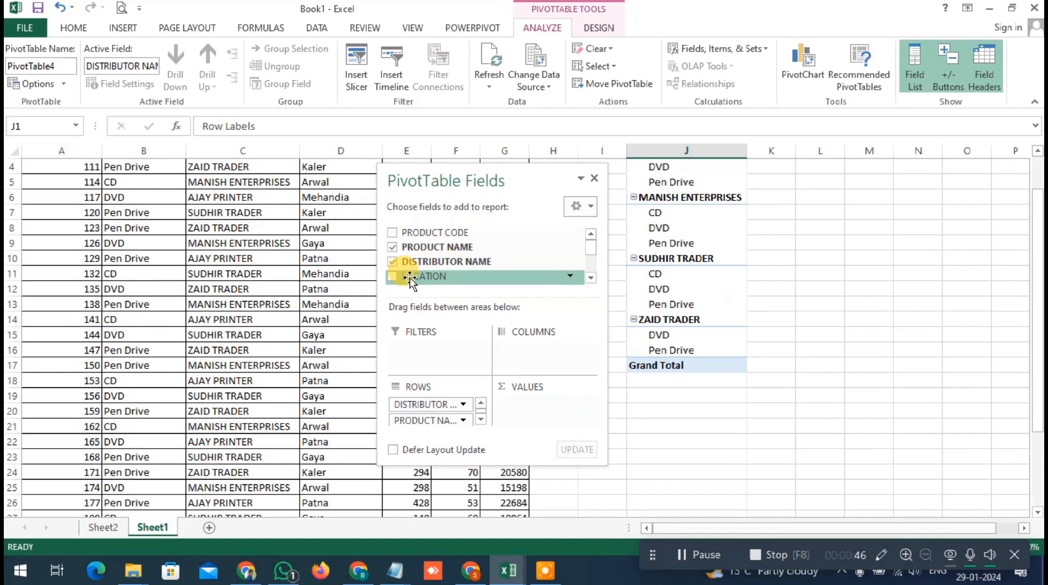
pyautogui.click(392, 276)
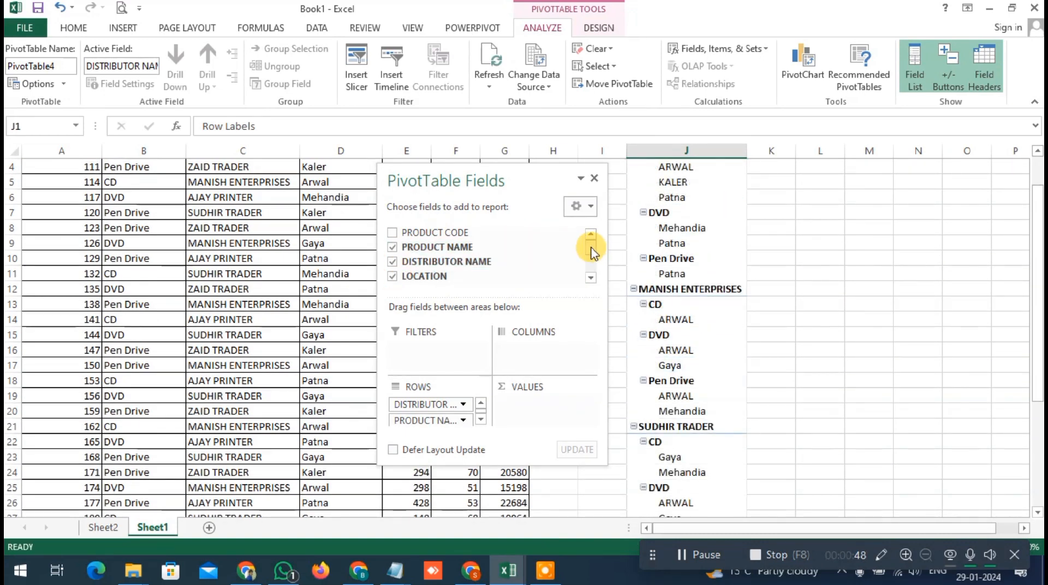
pyautogui.moveTo(589, 246); pyautogui.dragTo(591, 273)
pyautogui.click(393, 256)
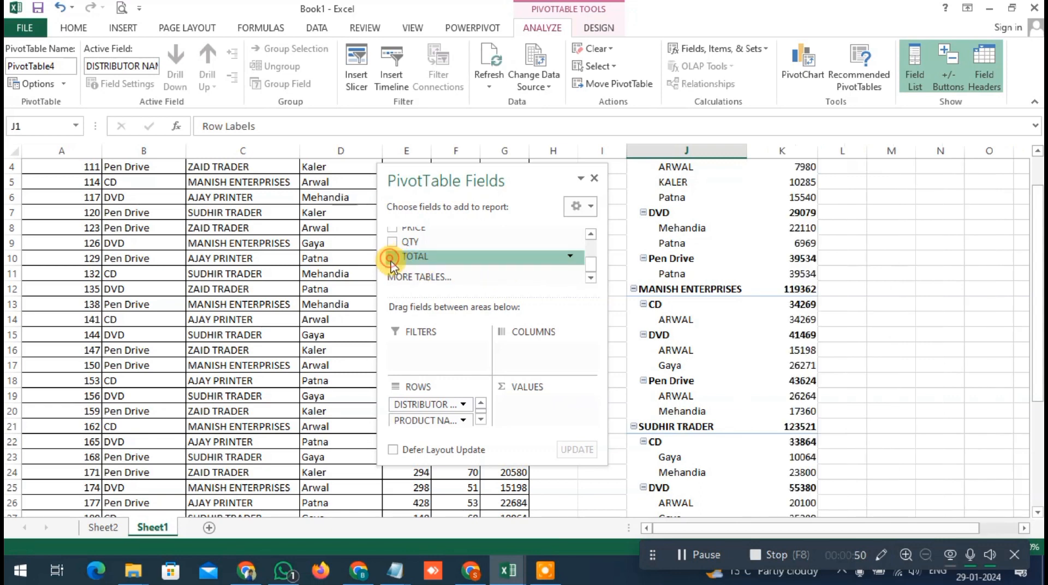
# - Rearrange the PivotTable with PRODUCT NAME as the column field and DISTRIBUTOR NAME as the report filter
pyautogui.scroll(1, 782, 281)
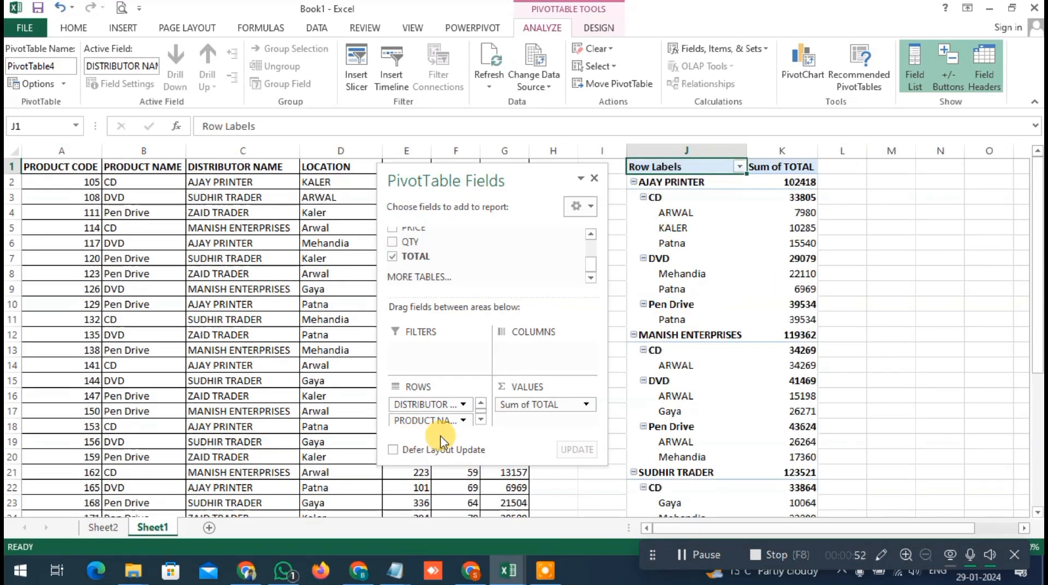
pyautogui.moveTo(425, 423); pyautogui.dragTo(535, 349)
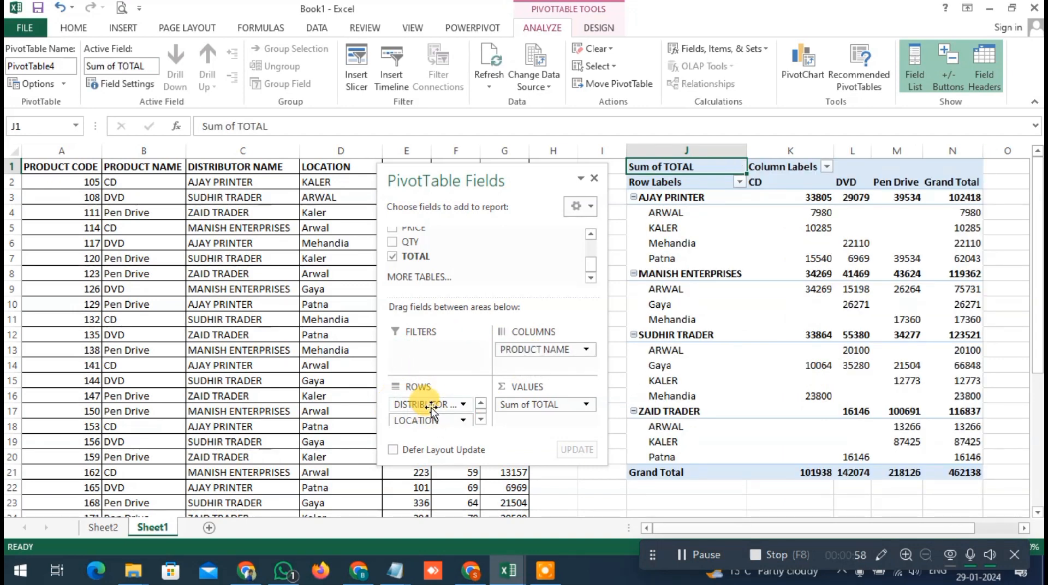
pyautogui.moveTo(431, 408); pyautogui.dragTo(395, 341)
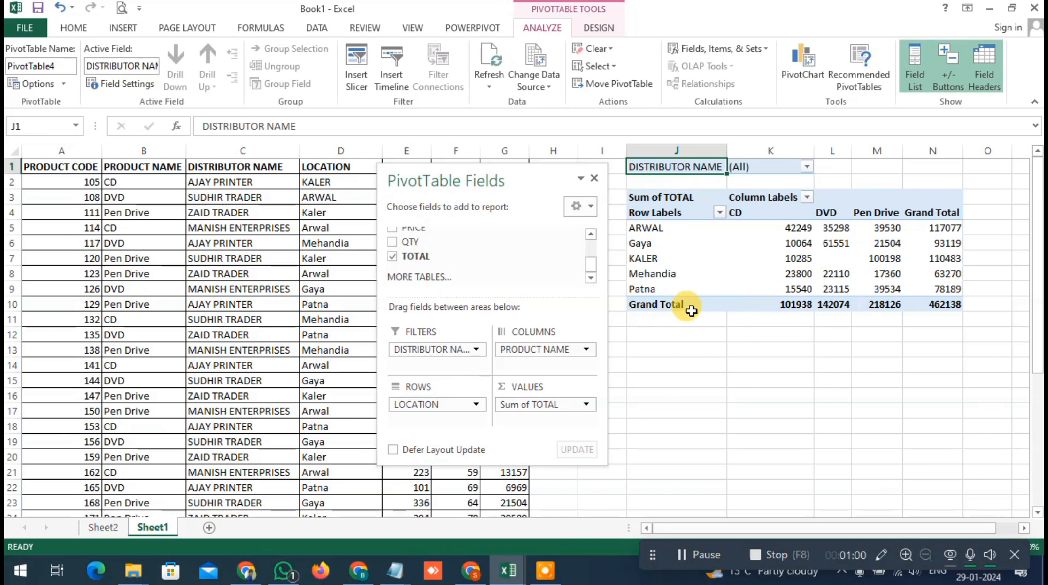
# - Enable multiple-item selection in the DISTRIBUTOR NAME filter and show only MANISH ENTERPRISES
pyautogui.click(806, 166)
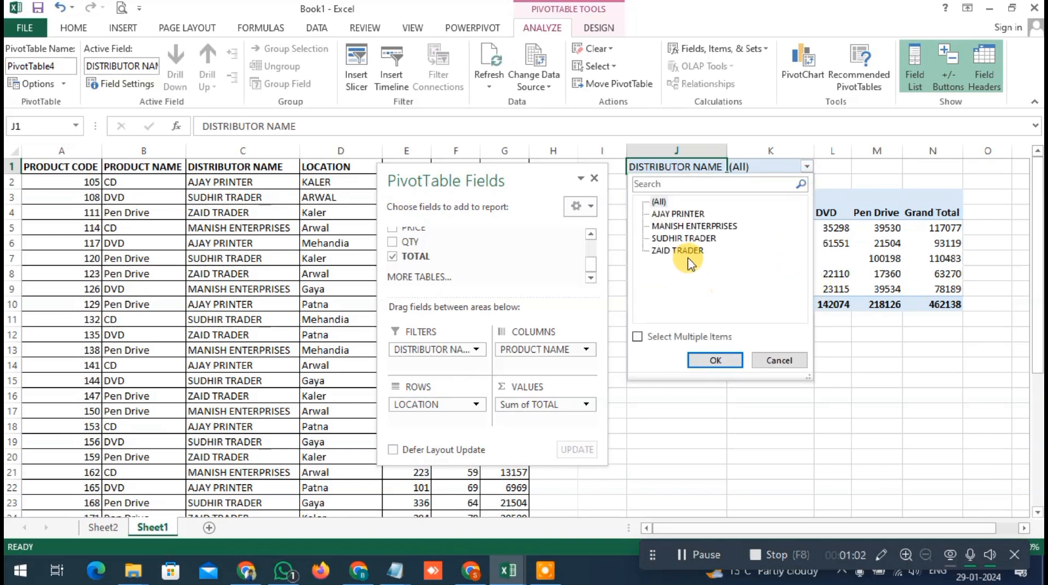
pyautogui.click(639, 338)
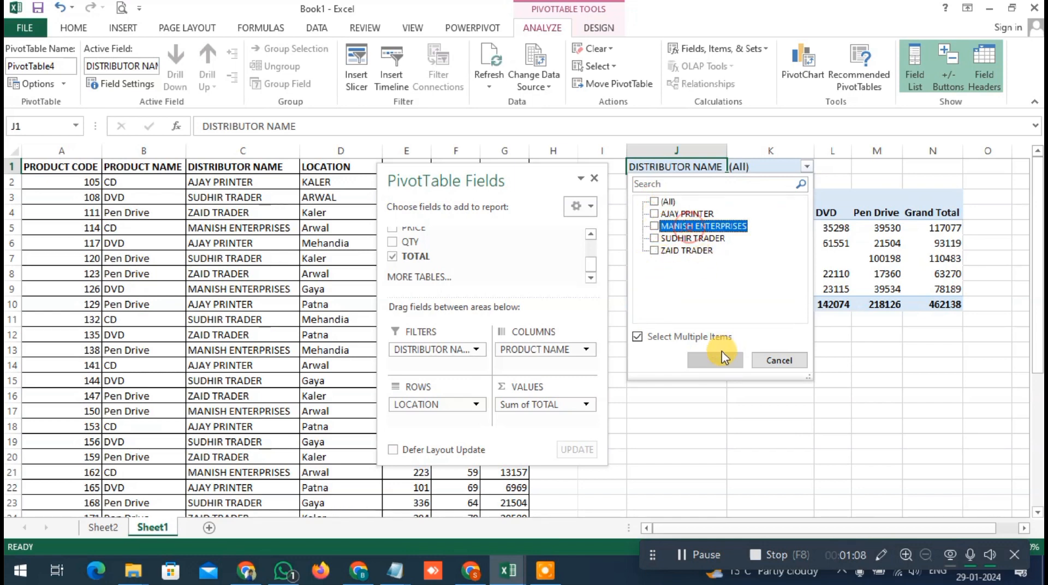
pyautogui.click(655, 227)
pyautogui.click(710, 359)
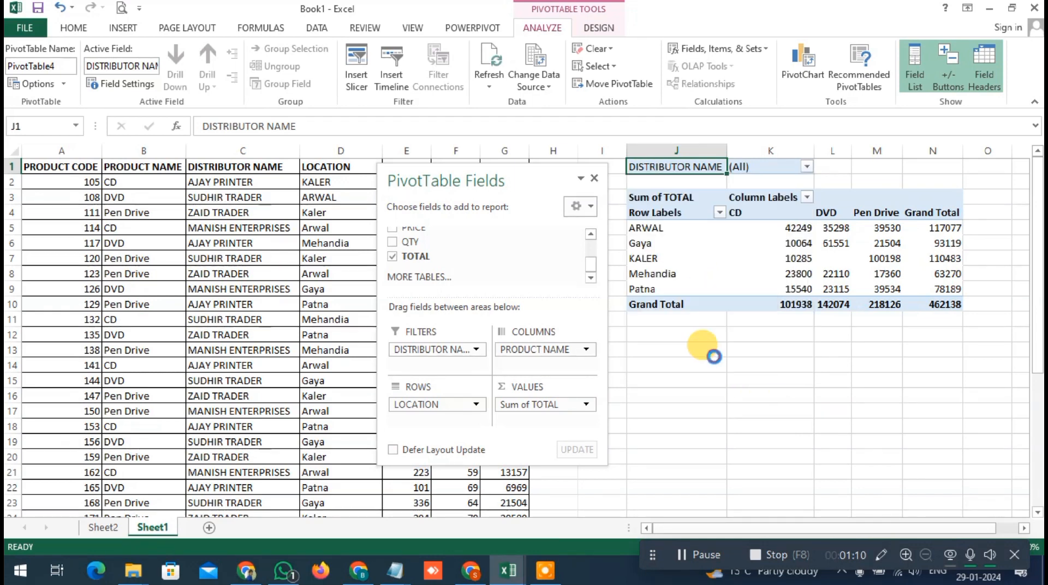
pyautogui.moveTo(497, 180)
pyautogui.mouseDown()
pyautogui.moveTo(564, 227)
pyautogui.moveTo(493, 206)
pyautogui.moveTo(492, 179)
pyautogui.mouseUp()
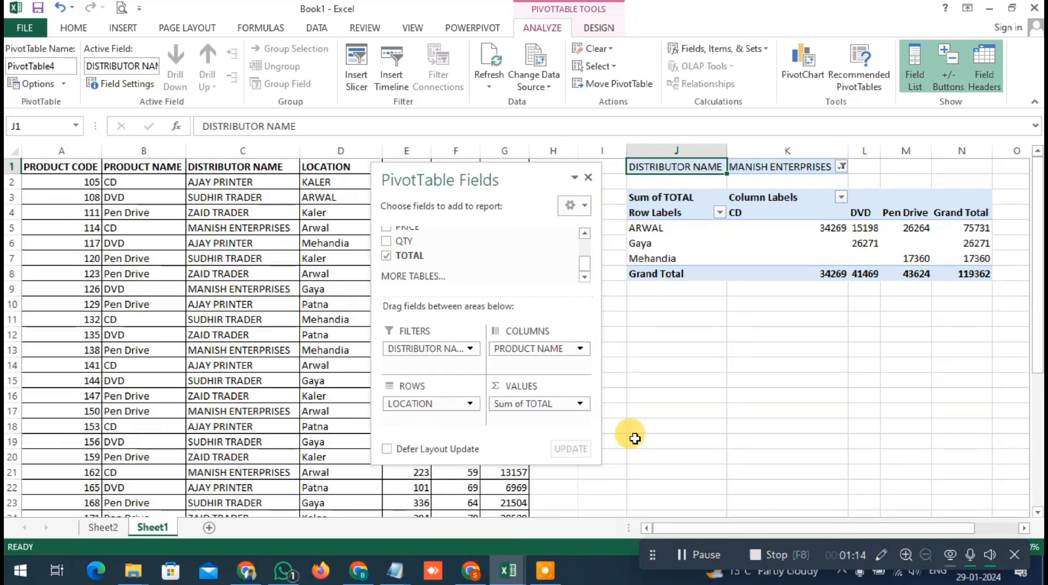